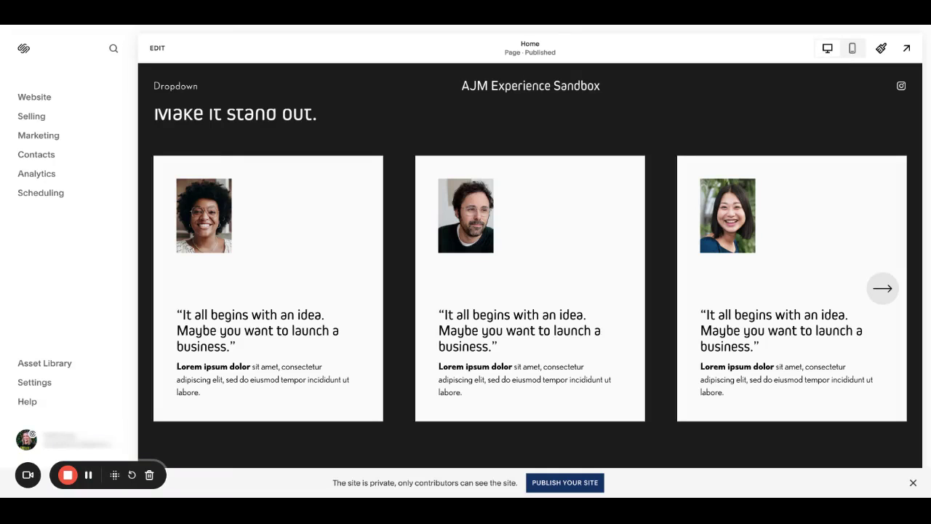
Step: From the Website page list, enter edit mode on the Home page
{"action": "scroll", "coordinate": [399, 301], "scroll_direction": "up", "scroll_amount": 1}
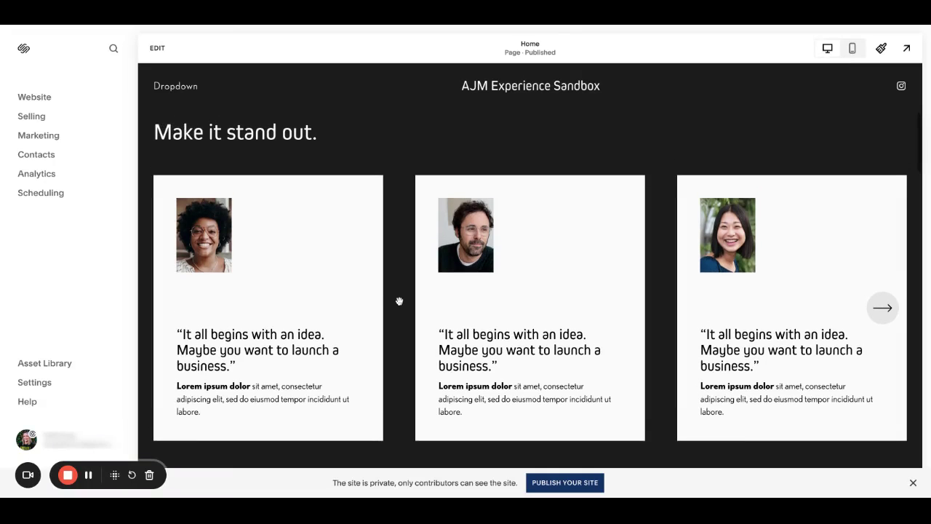
{"action": "scroll", "coordinate": [366, 290], "scroll_direction": "down", "scroll_amount": 1}
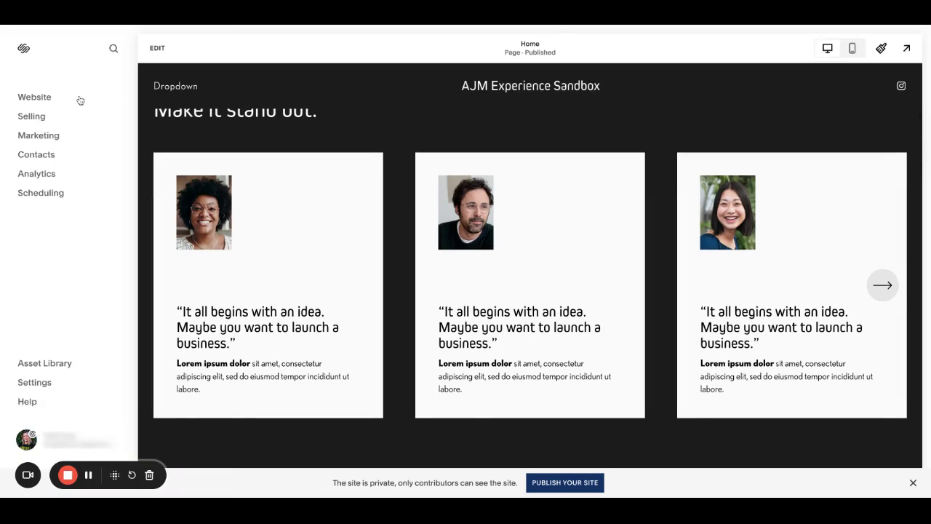
{"action": "left_click", "coordinate": [54, 102]}
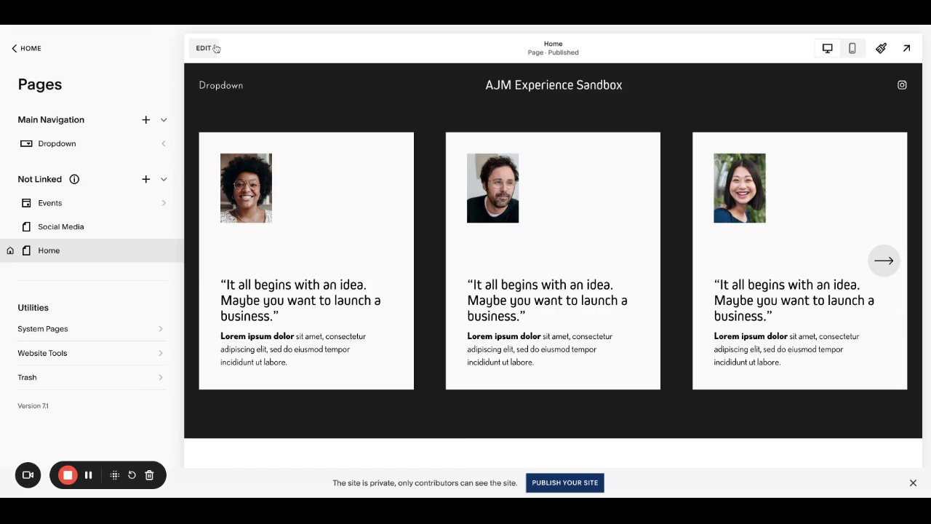
{"action": "left_click", "coordinate": [207, 49]}
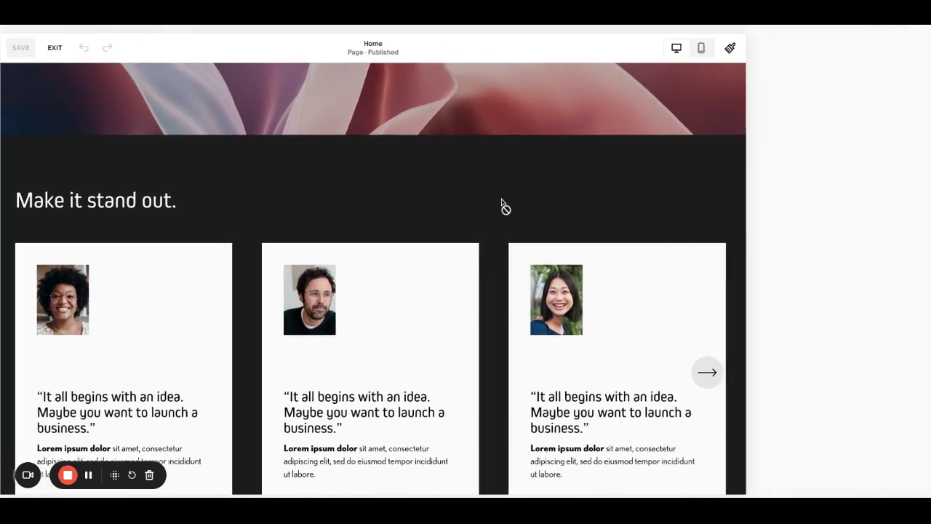
{"action": "mouse_move", "coordinate": [501, 208]}
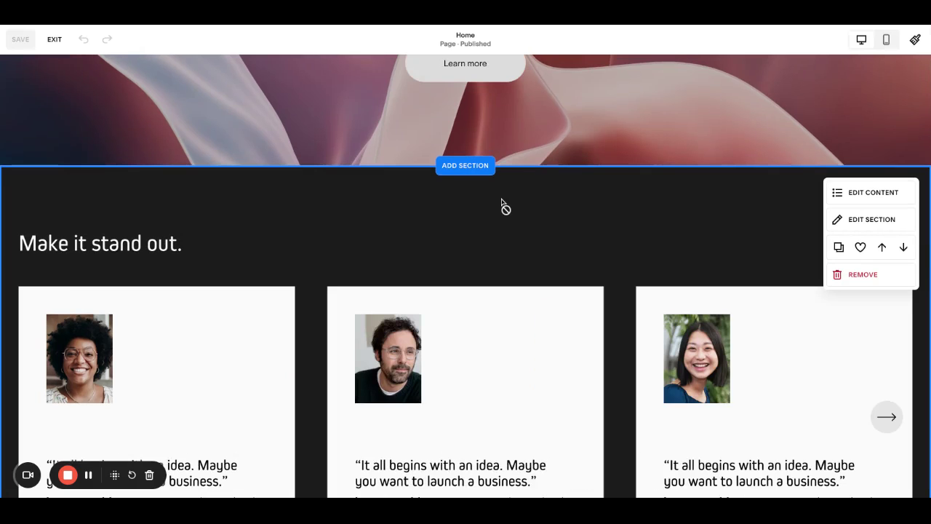
{"action": "scroll", "coordinate": [538, 287], "scroll_direction": "up", "scroll_amount": 1}
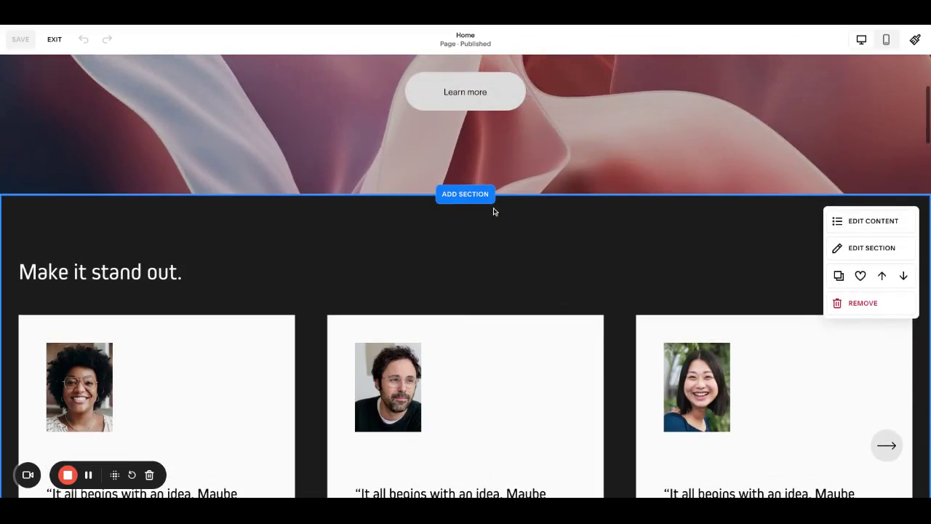
Step: Insert the three-card testimonial carousel layout from the Testimonials section templates
{"action": "left_click", "coordinate": [477, 195]}
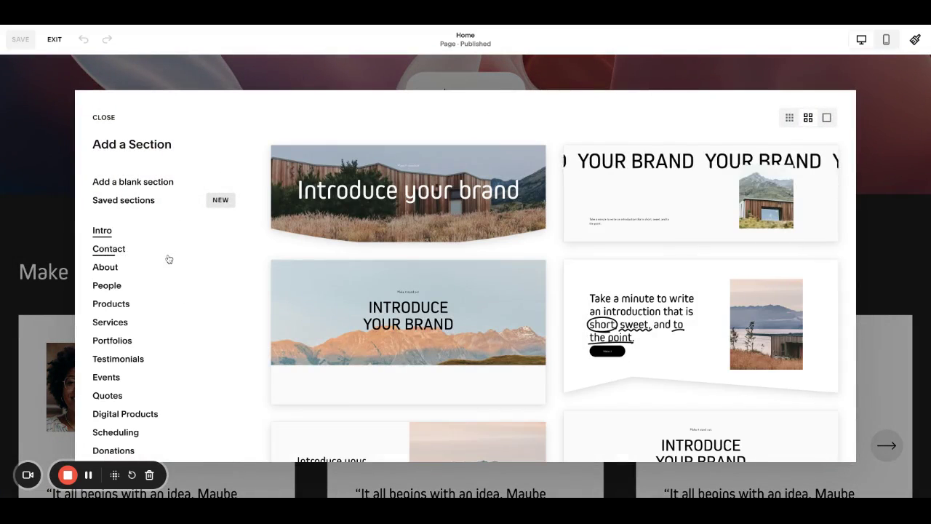
{"action": "scroll", "coordinate": [169, 259], "scroll_direction": "down", "scroll_amount": 1}
{"action": "left_click", "coordinate": [140, 273]}
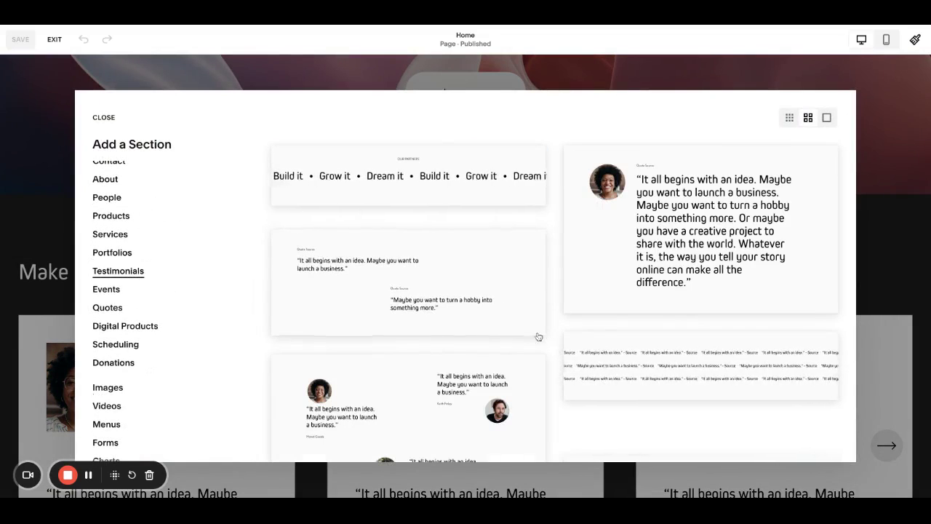
{"action": "scroll", "coordinate": [556, 312], "scroll_direction": "down", "scroll_amount": 5}
{"action": "scroll", "coordinate": [555, 312], "scroll_direction": "down", "scroll_amount": 1}
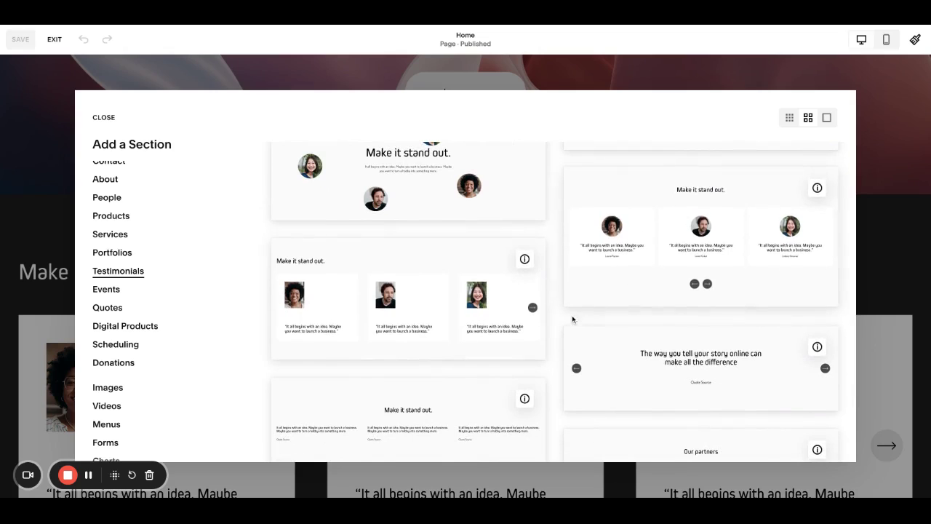
{"action": "scroll", "coordinate": [557, 283], "scroll_direction": "down", "scroll_amount": 3}
{"action": "scroll", "coordinate": [597, 313], "scroll_direction": "up", "scroll_amount": 5}
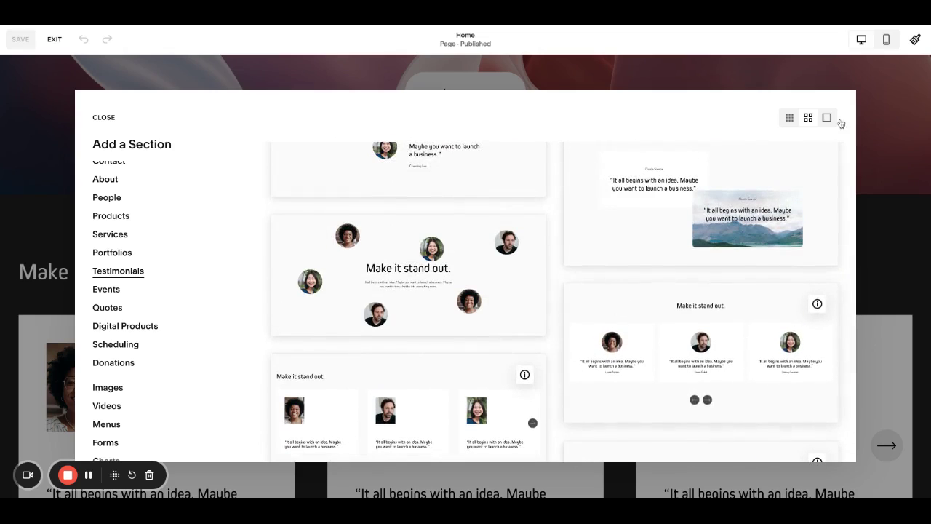
{"action": "scroll", "coordinate": [632, 354], "scroll_direction": "down", "scroll_amount": 2}
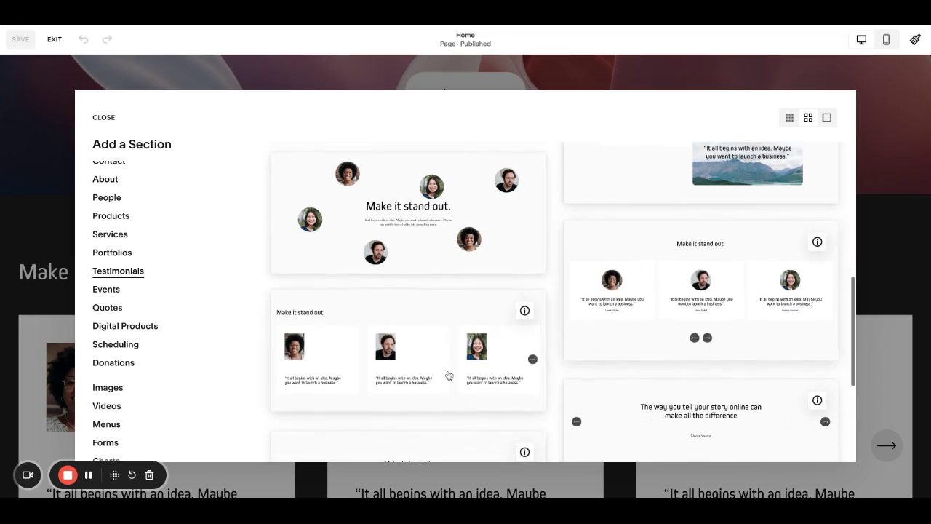
{"action": "left_click", "coordinate": [382, 335]}
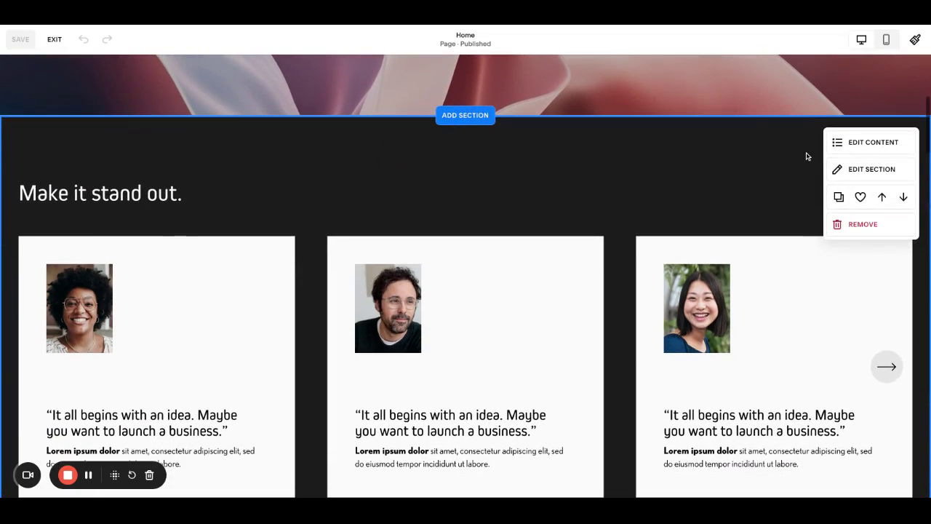
{"action": "left_click", "coordinate": [850, 168]}
{"action": "left_click", "coordinate": [856, 243]}
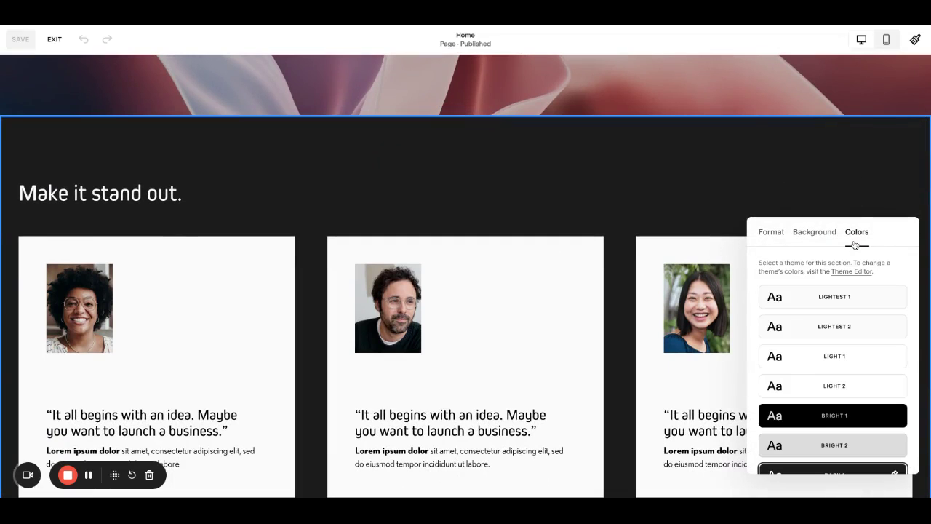
{"action": "scroll", "coordinate": [848, 311], "scroll_direction": "down", "scroll_amount": 1}
{"action": "scroll", "coordinate": [846, 310], "scroll_direction": "up", "scroll_amount": 1}
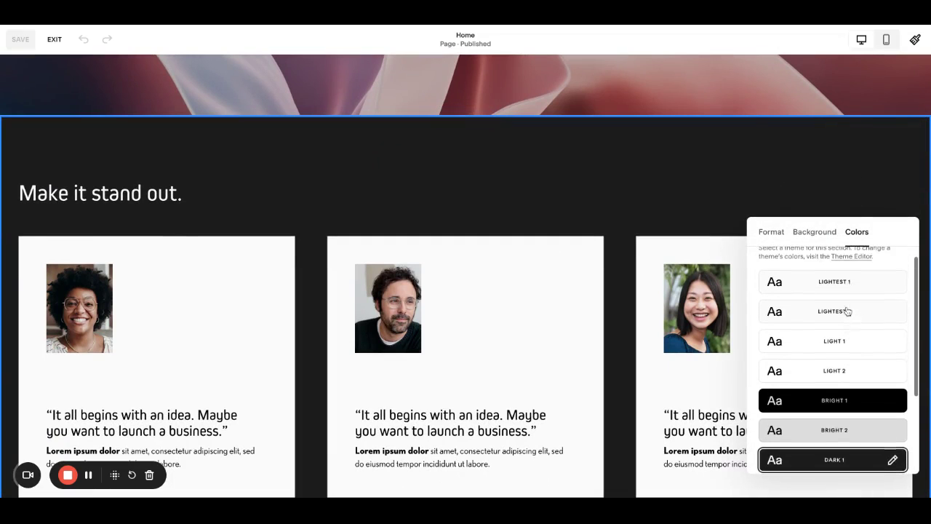
{"action": "scroll", "coordinate": [852, 396], "scroll_direction": "down", "scroll_amount": 3}
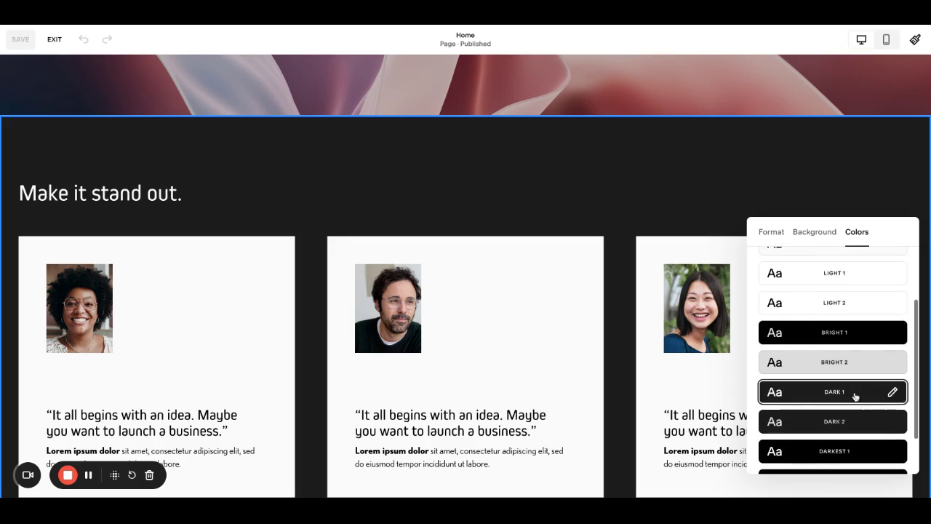
{"action": "left_click", "coordinate": [806, 240]}
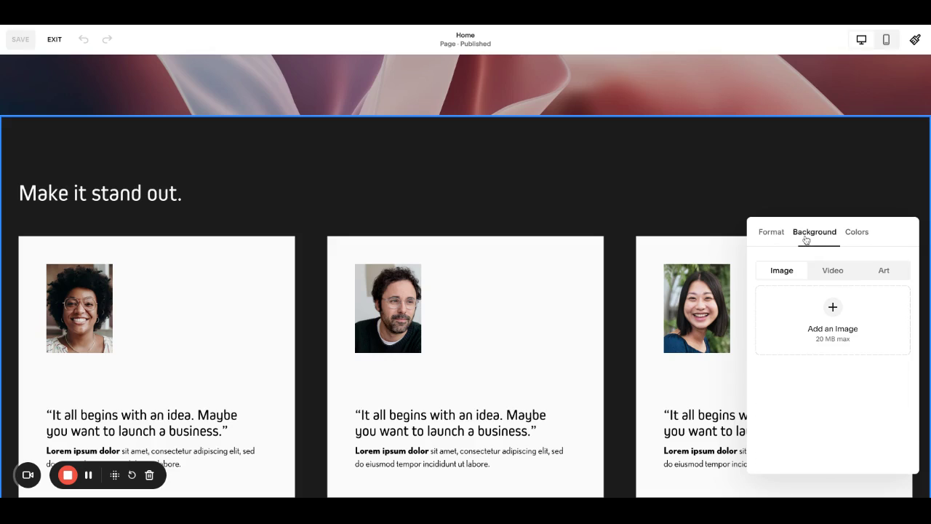
{"action": "left_click", "coordinate": [773, 234]}
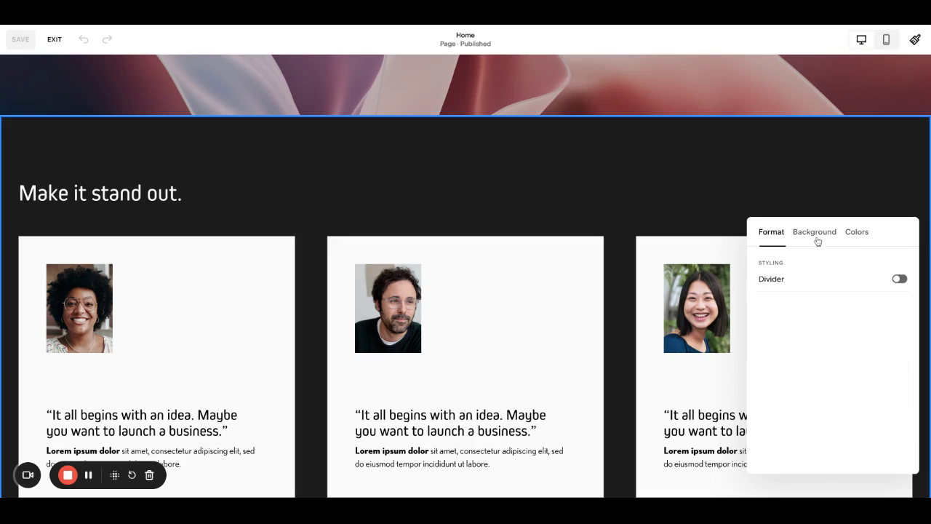
{"action": "left_click", "coordinate": [697, 195]}
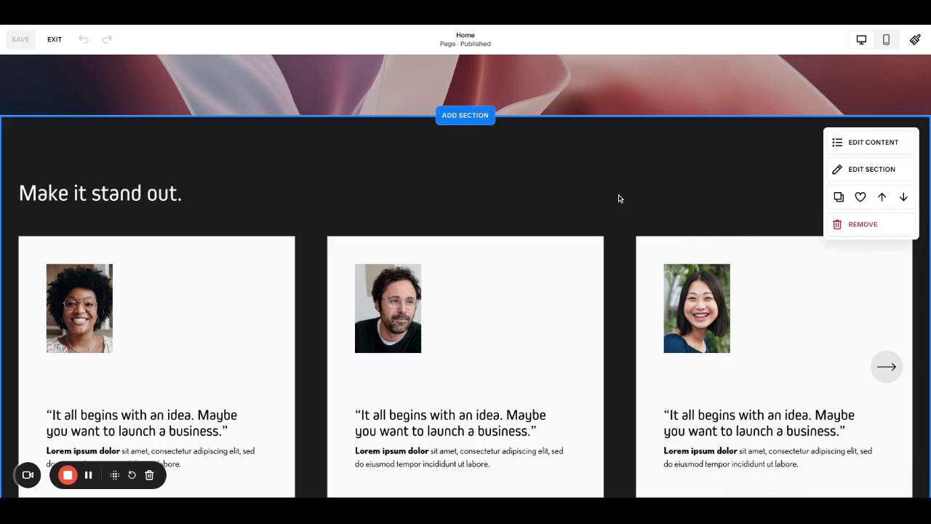
{"action": "scroll", "coordinate": [619, 198], "scroll_direction": "down", "scroll_amount": 1}
{"action": "scroll", "coordinate": [619, 198], "scroll_direction": "down", "scroll_amount": 1}
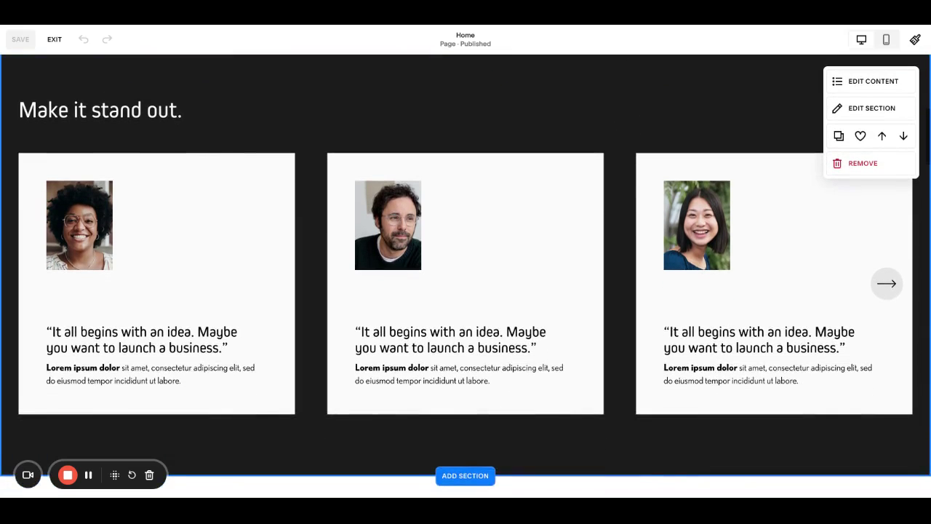
Step: Look over the site's font settings in Site Styles
{"action": "left_click", "coordinate": [915, 39]}
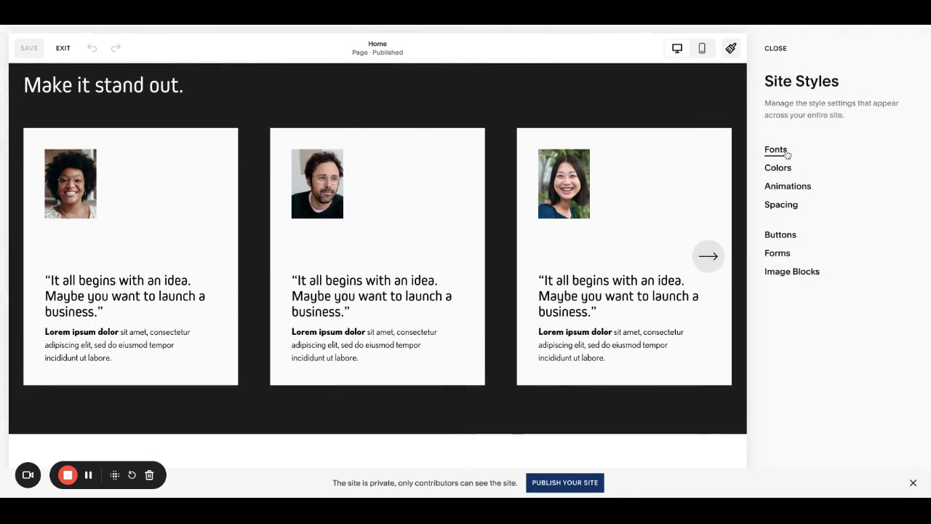
{"action": "left_click", "coordinate": [777, 150]}
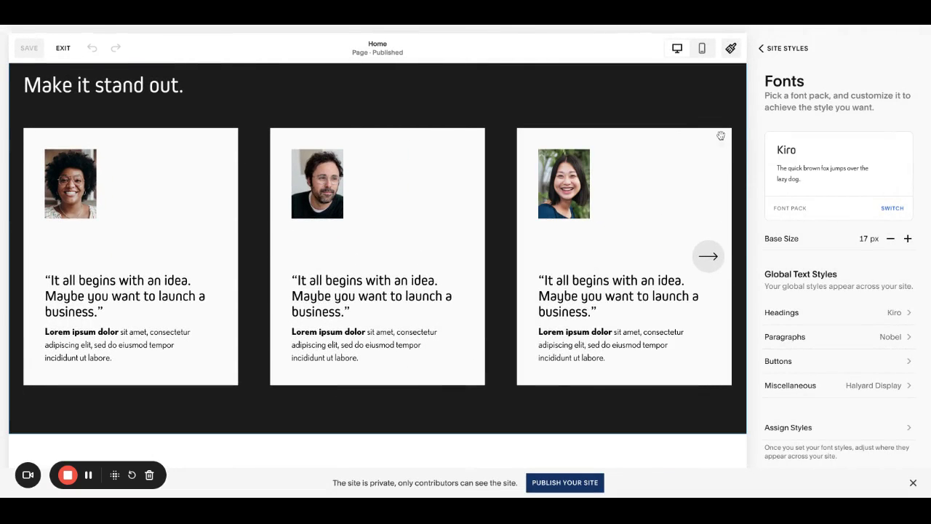
{"action": "left_click", "coordinate": [776, 49]}
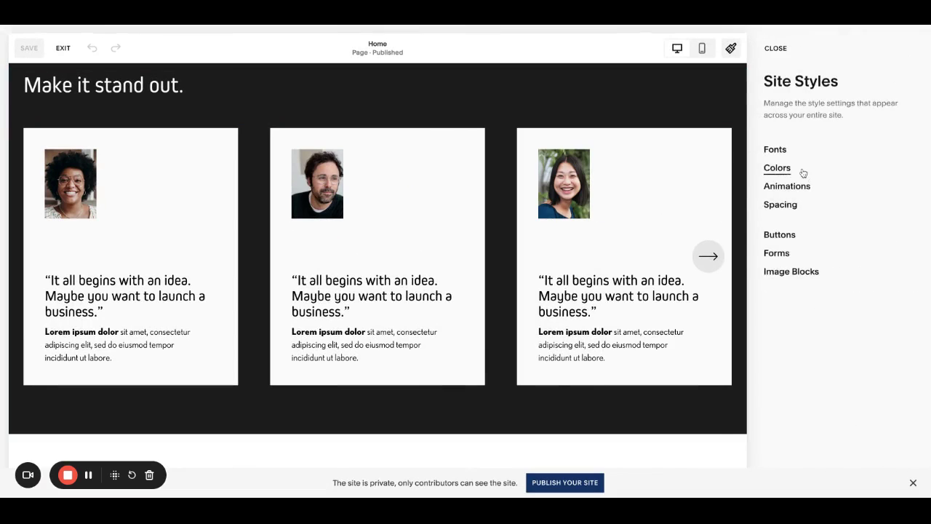
Step: Inspect the Dark 1 theme's carousel colours, then close Site Styles
{"action": "left_click", "coordinate": [801, 172]}
{"action": "scroll", "coordinate": [737, 157], "scroll_direction": "up", "scroll_amount": 1}
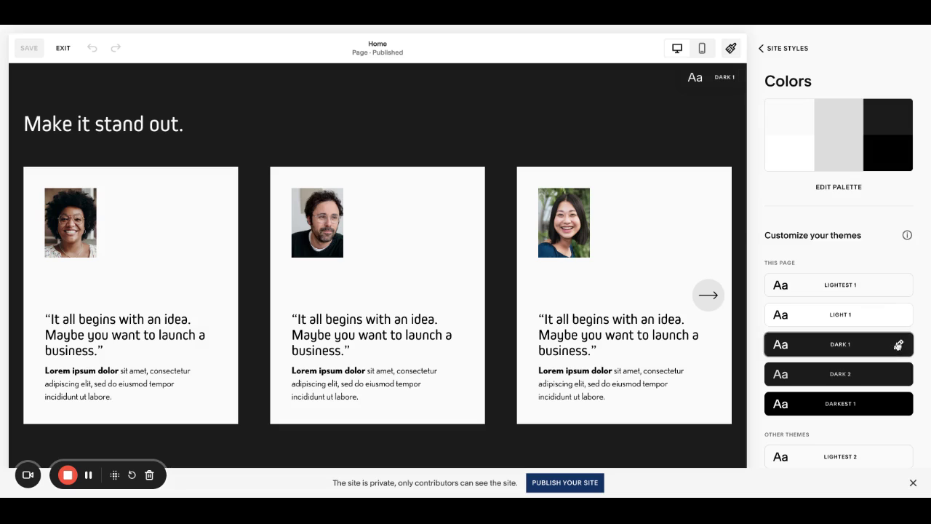
{"action": "left_click", "coordinate": [898, 345]}
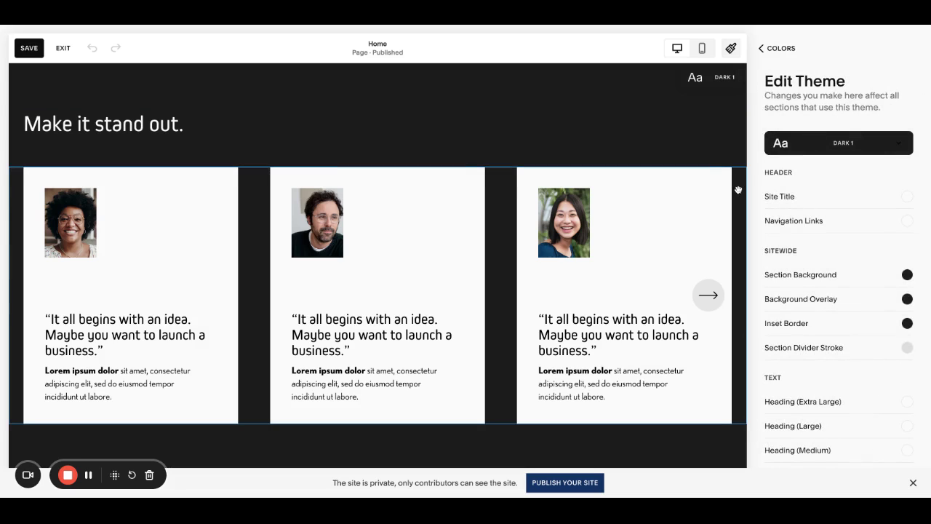
{"action": "left_click", "coordinate": [737, 190]}
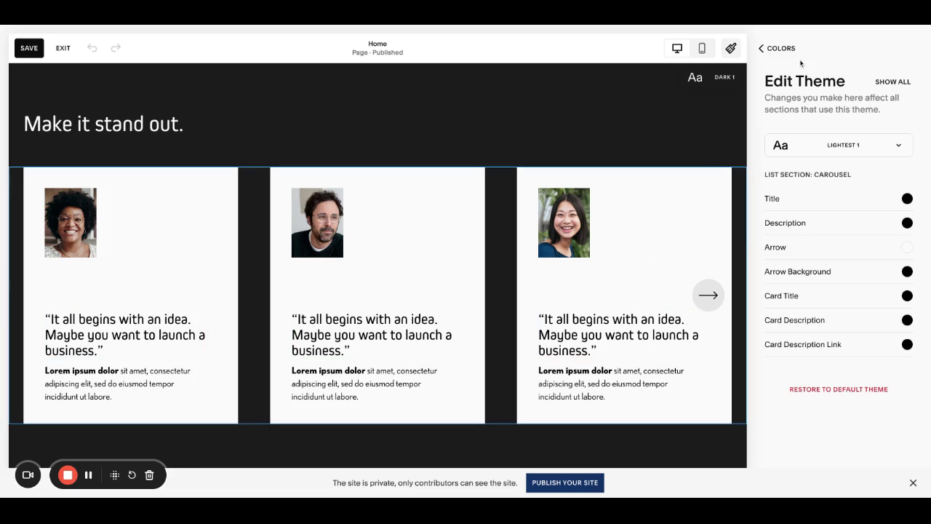
{"action": "left_click", "coordinate": [779, 48]}
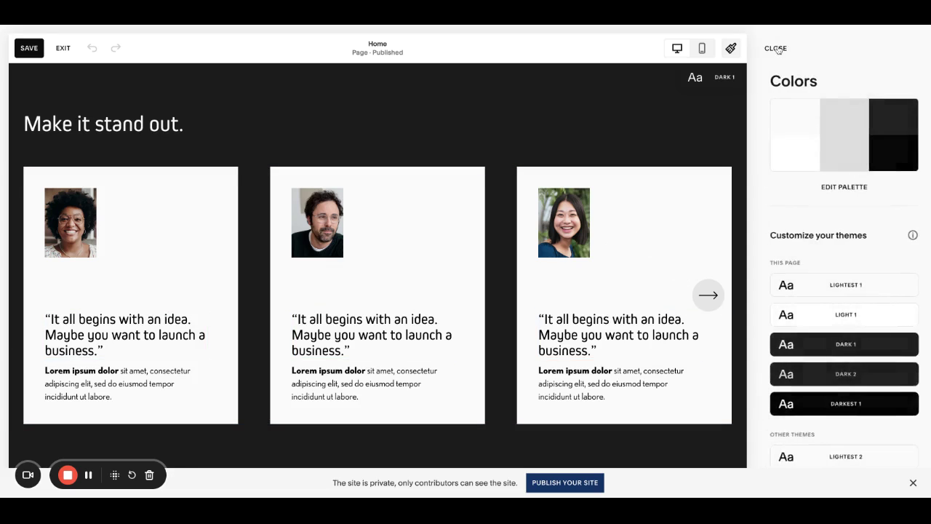
{"action": "left_click", "coordinate": [777, 49]}
{"action": "left_click", "coordinate": [776, 48]}
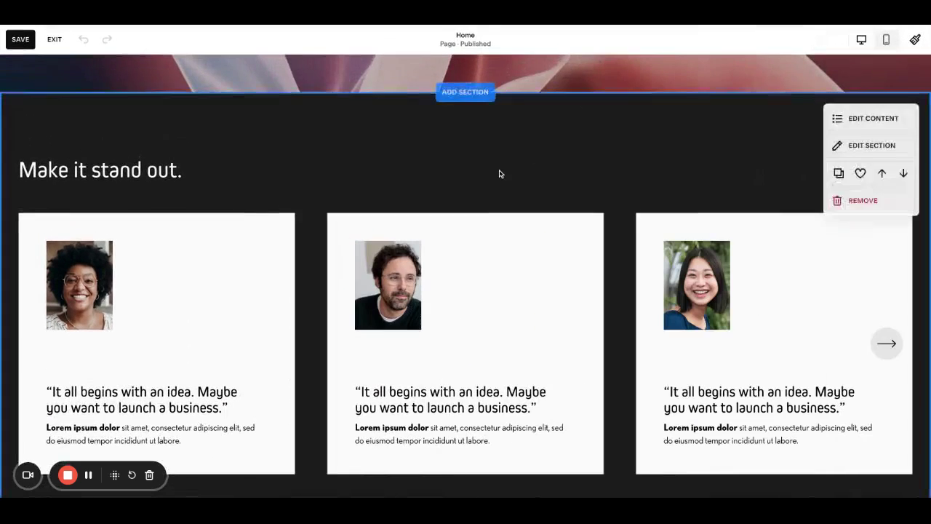
Step: Hide the testimonial section's 'Make it stand out.' title
{"action": "scroll", "coordinate": [499, 173], "scroll_direction": "down", "scroll_amount": 1}
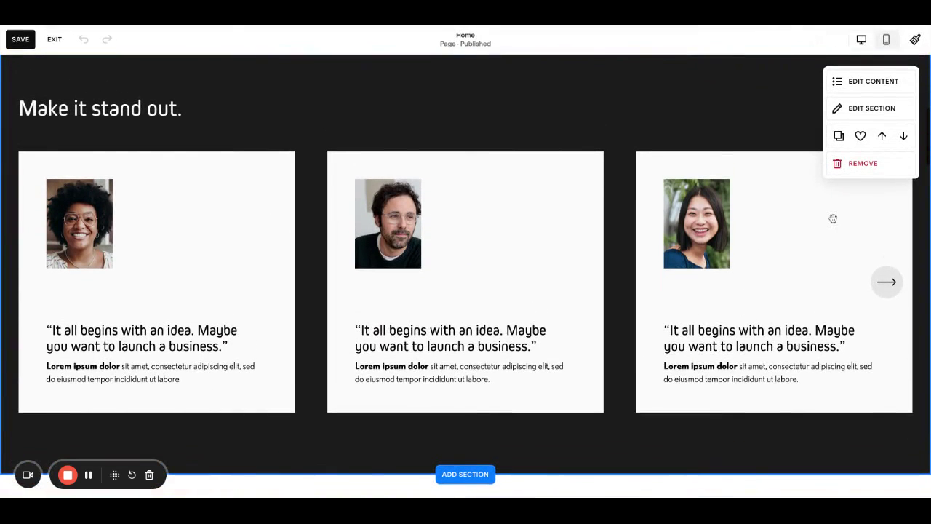
{"action": "left_click", "coordinate": [846, 82]}
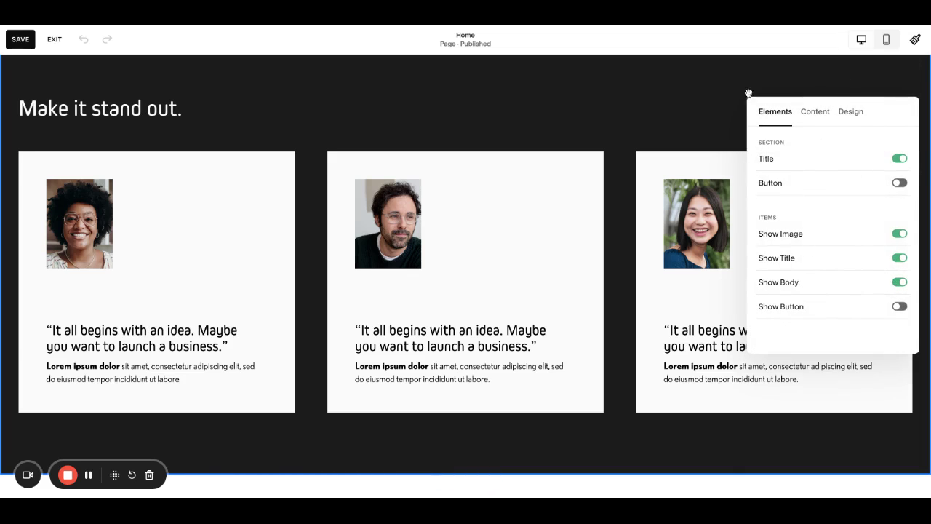
{"action": "left_click", "coordinate": [878, 162]}
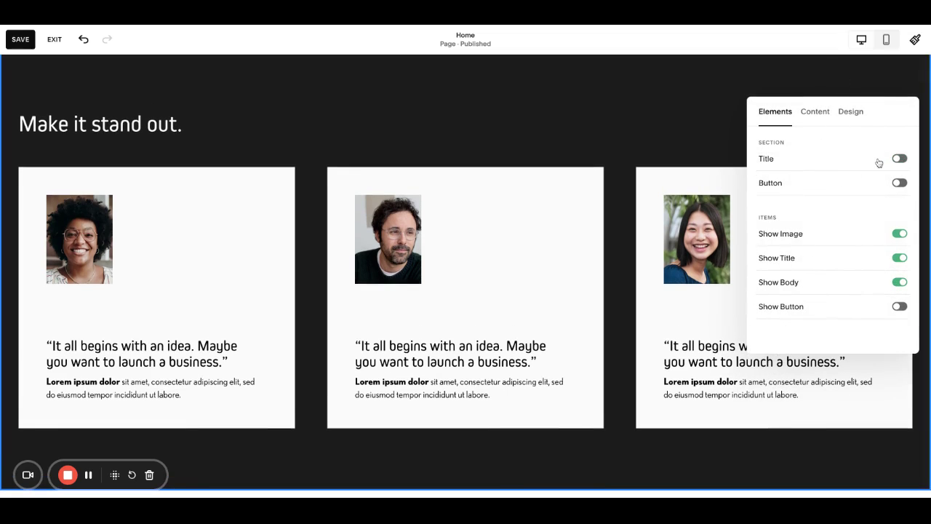
{"action": "scroll", "coordinate": [875, 160], "scroll_direction": "up", "scroll_amount": 1}
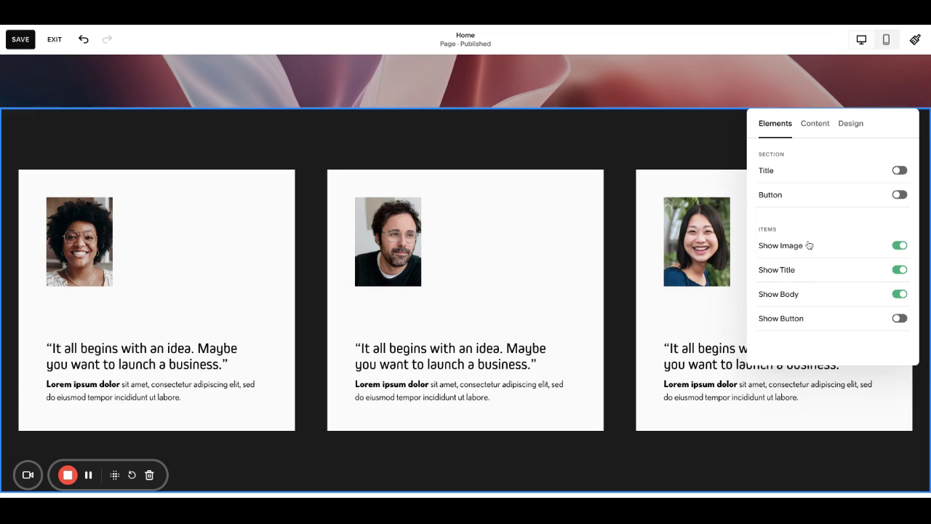
Step: Test the button and body toggles, keeping buttons hidden and body text shown, then list the items
{"action": "left_click", "coordinate": [806, 322]}
{"action": "left_click", "coordinate": [806, 322]}
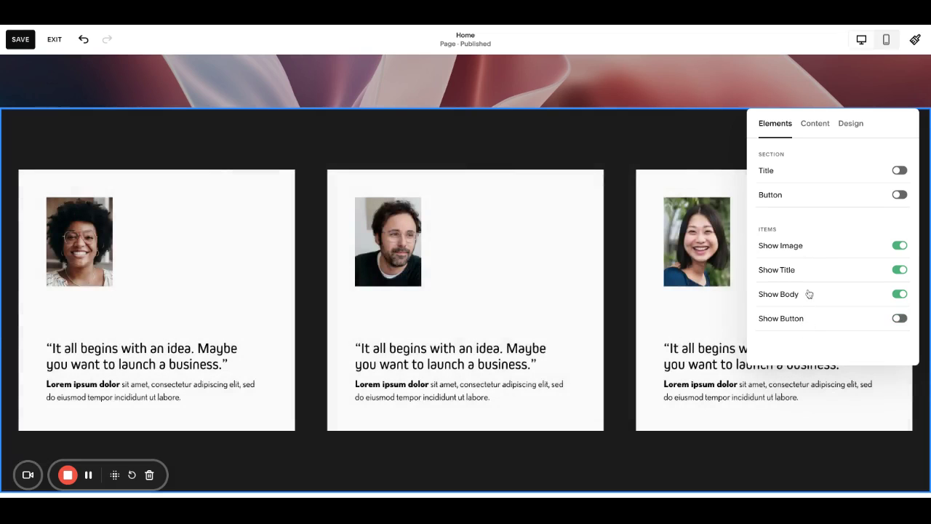
{"action": "left_click", "coordinate": [807, 293]}
{"action": "left_click", "coordinate": [807, 293]}
{"action": "left_click", "coordinate": [813, 125]}
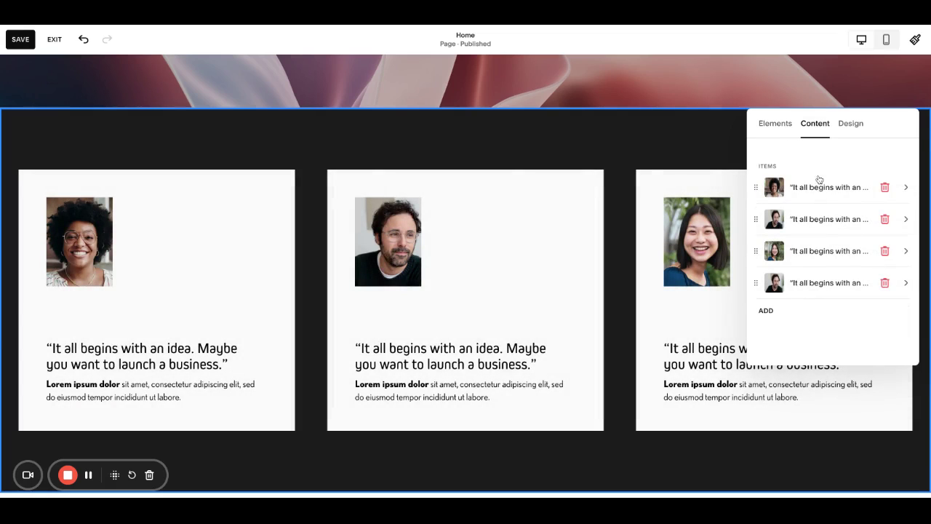
Step: Review the first testimonial's description and reorder the second testimonial item
{"action": "left_click", "coordinate": [818, 188]}
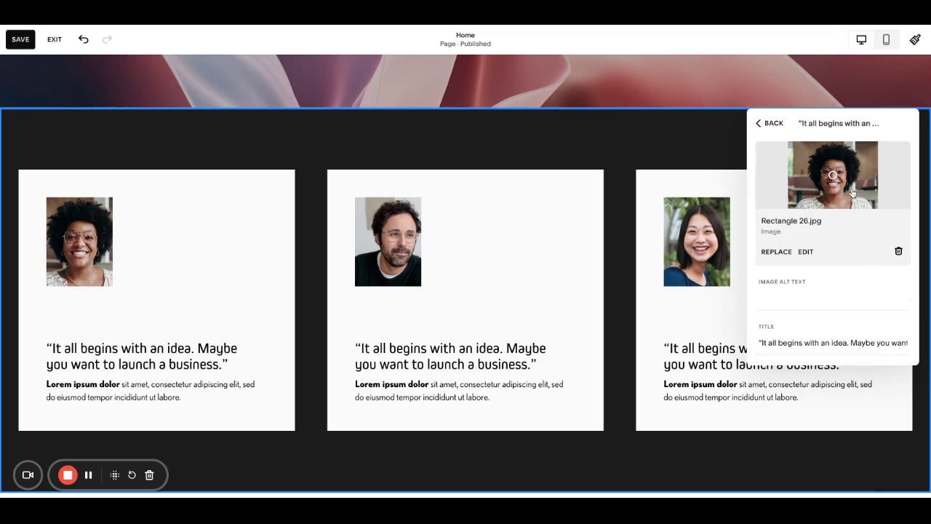
{"action": "scroll", "coordinate": [852, 191], "scroll_direction": "down", "scroll_amount": 3}
{"action": "left_click", "coordinate": [808, 312]}
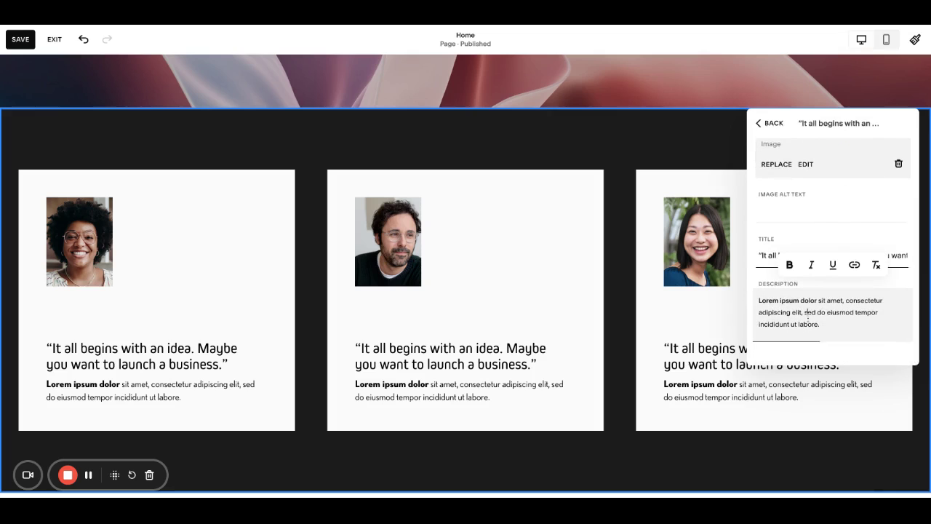
{"action": "left_click", "coordinate": [764, 123]}
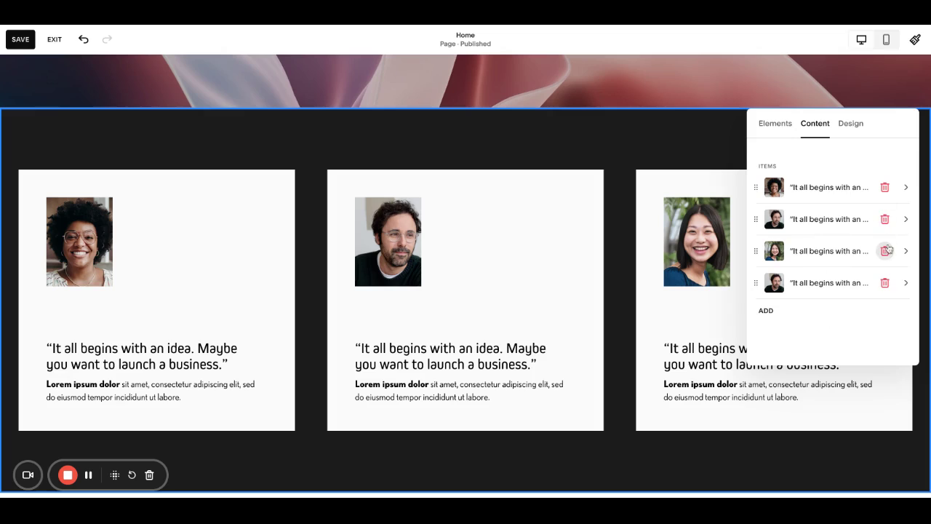
{"action": "left_click_drag", "start_coordinate": [756, 218], "coordinate": [757, 213]}
{"action": "left_click", "coordinate": [852, 126]}
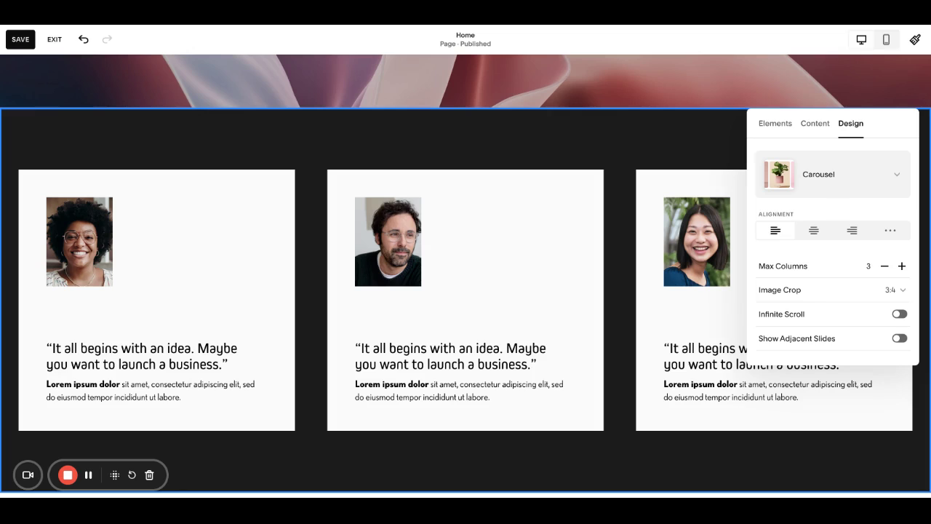
Step: Try centred text and four columns, then revert to left alignment and three columns
{"action": "scroll", "coordinate": [833, 252], "scroll_direction": "down", "scroll_amount": 1}
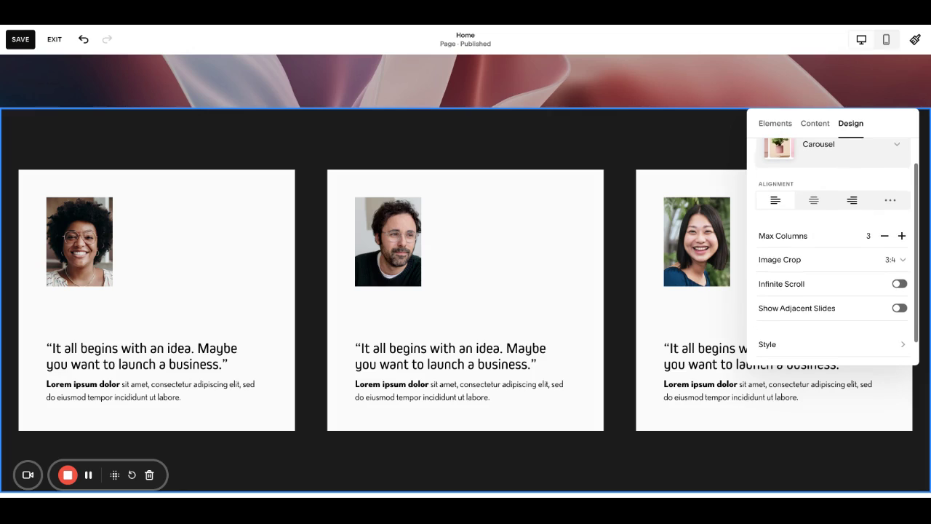
{"action": "left_click", "coordinate": [814, 201]}
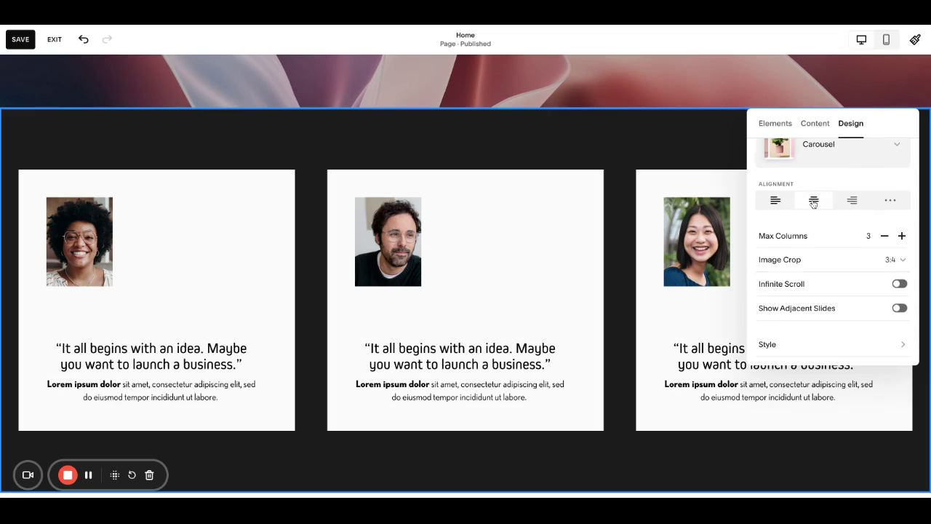
{"action": "left_click", "coordinate": [780, 206]}
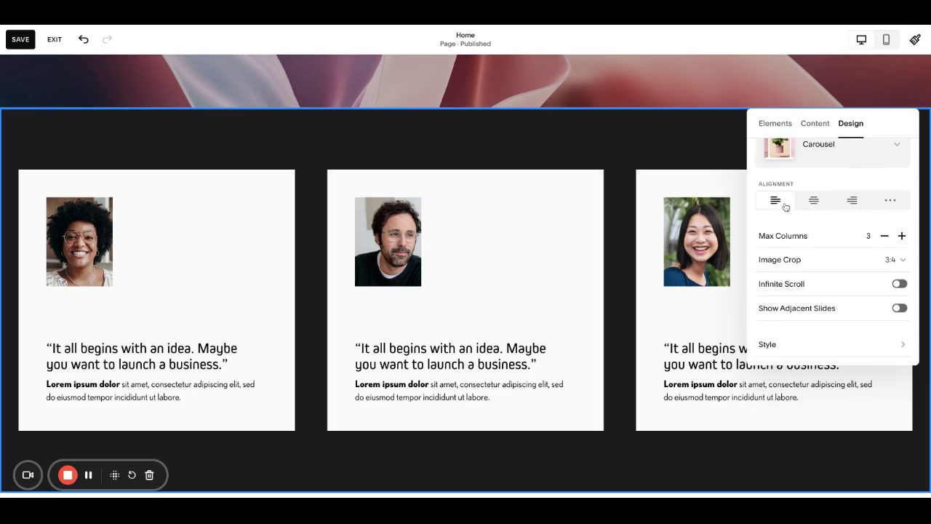
{"action": "scroll", "coordinate": [839, 223], "scroll_direction": "down", "scroll_amount": 1}
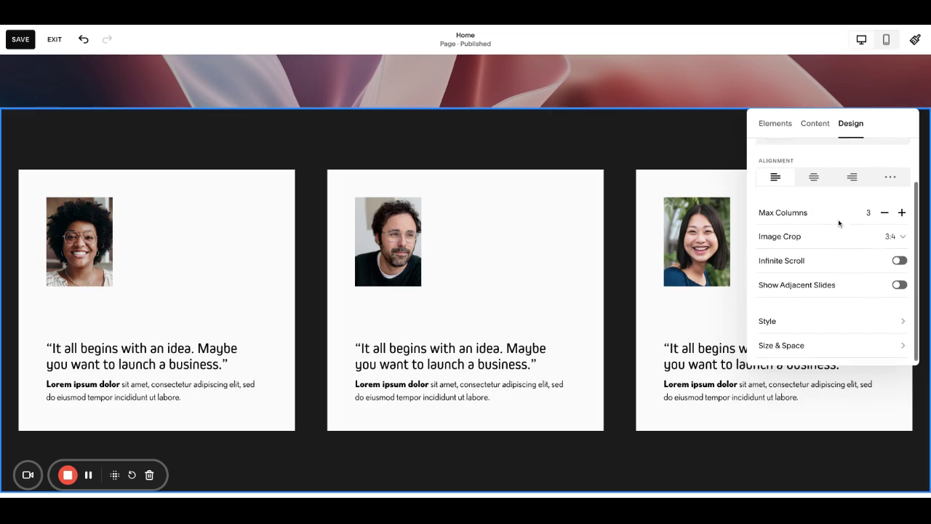
{"action": "left_click", "coordinate": [902, 213]}
{"action": "left_click", "coordinate": [885, 212]}
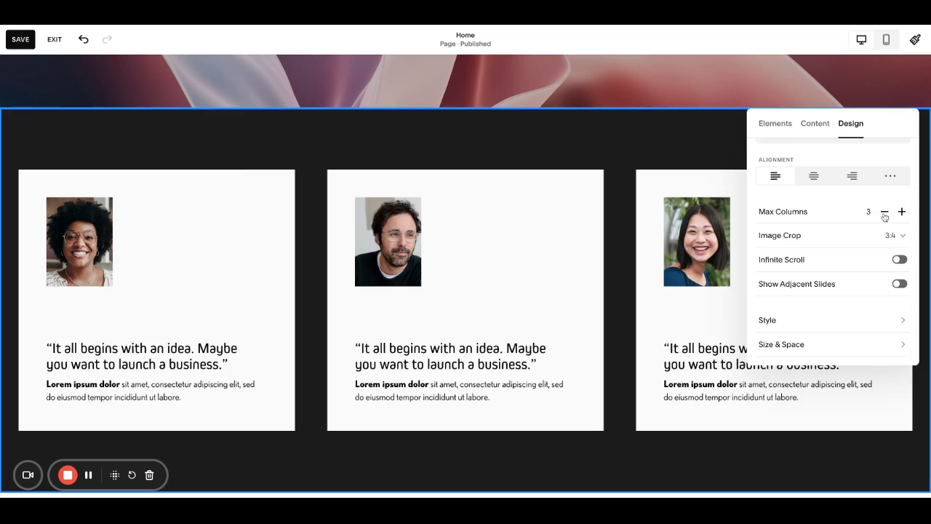
Step: Set a 1:1 image crop and enable Infinite Scroll and Show Adjacent Slides
{"action": "left_click", "coordinate": [893, 236]}
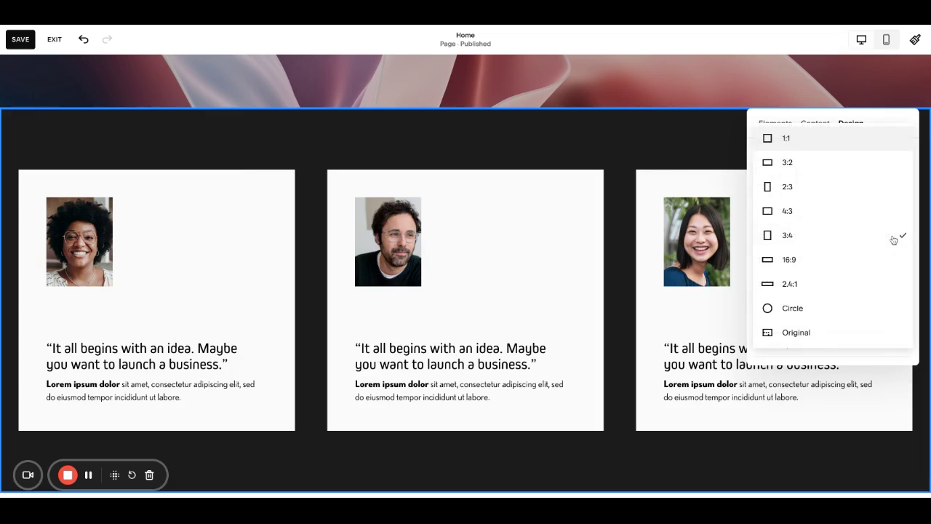
{"action": "left_click", "coordinate": [828, 144]}
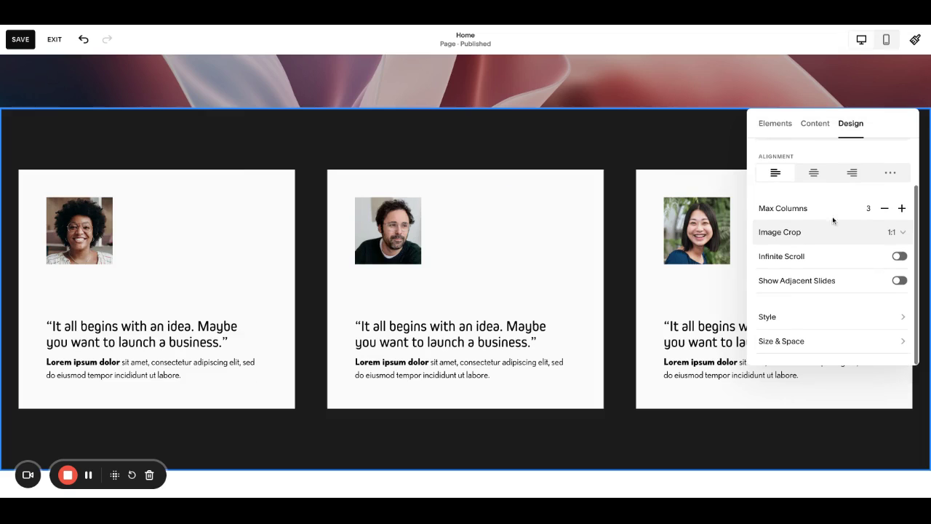
{"action": "left_click", "coordinate": [899, 258]}
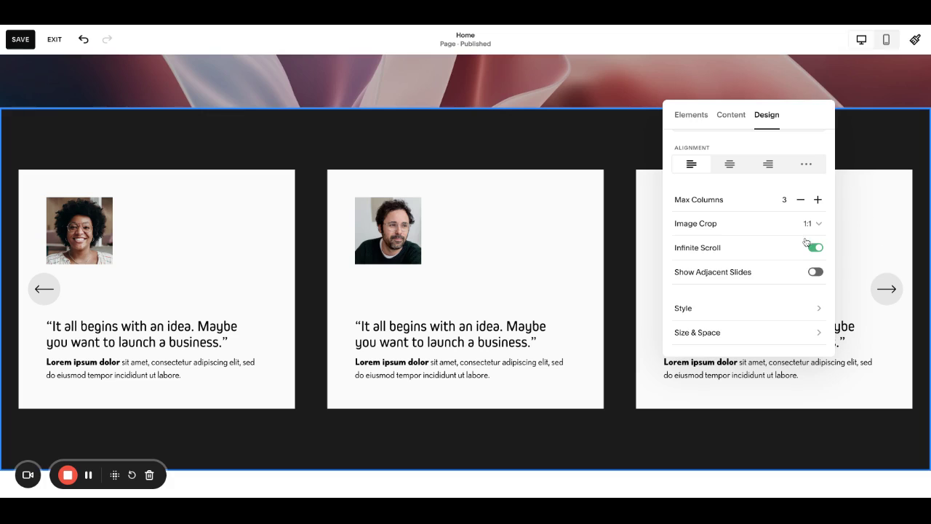
{"action": "left_click", "coordinate": [816, 272]}
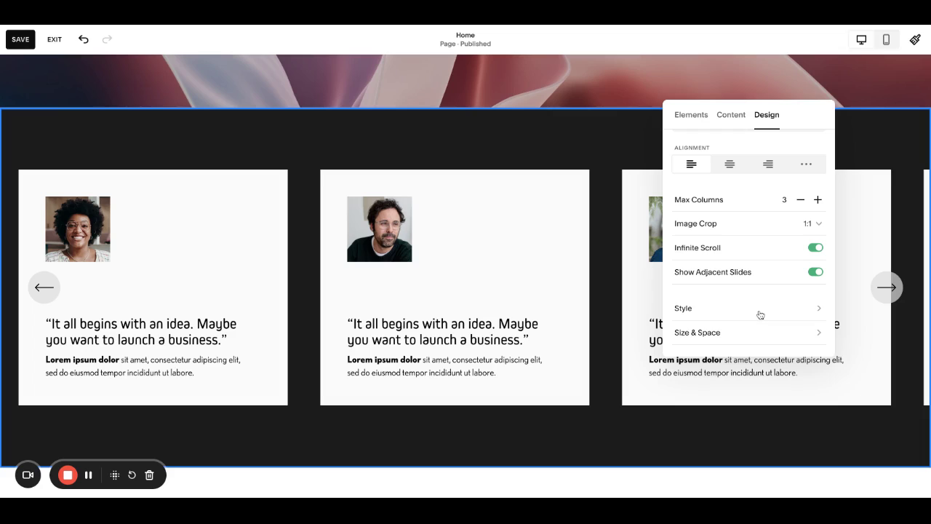
Step: Enable custom title and description text sizes and adjust both, keeping white card backgrounds
{"action": "left_click", "coordinate": [761, 309]}
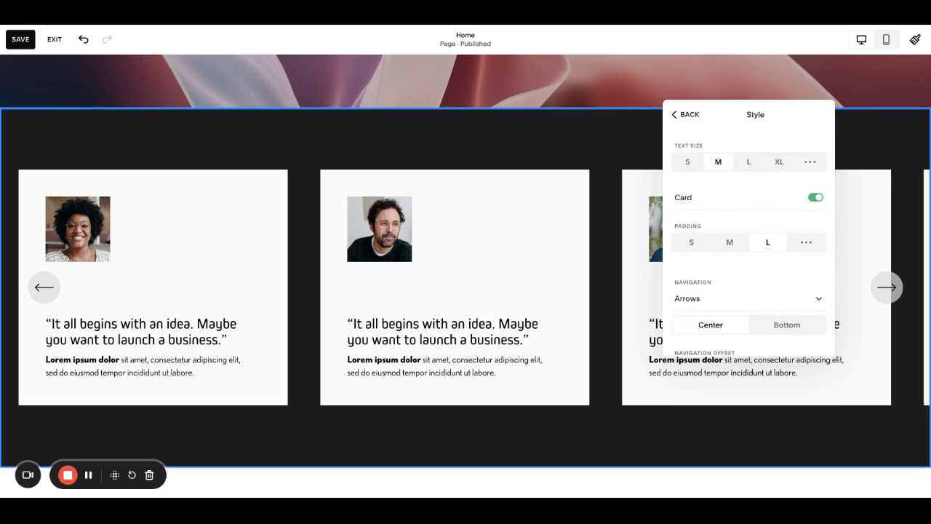
{"action": "scroll", "coordinate": [745, 240], "scroll_direction": "down", "scroll_amount": 2}
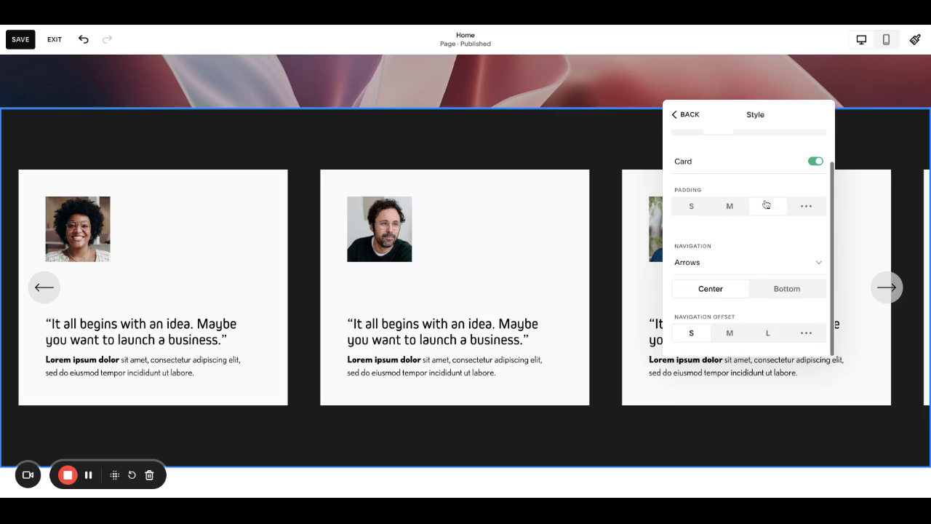
{"action": "scroll", "coordinate": [742, 288], "scroll_direction": "up", "scroll_amount": 2}
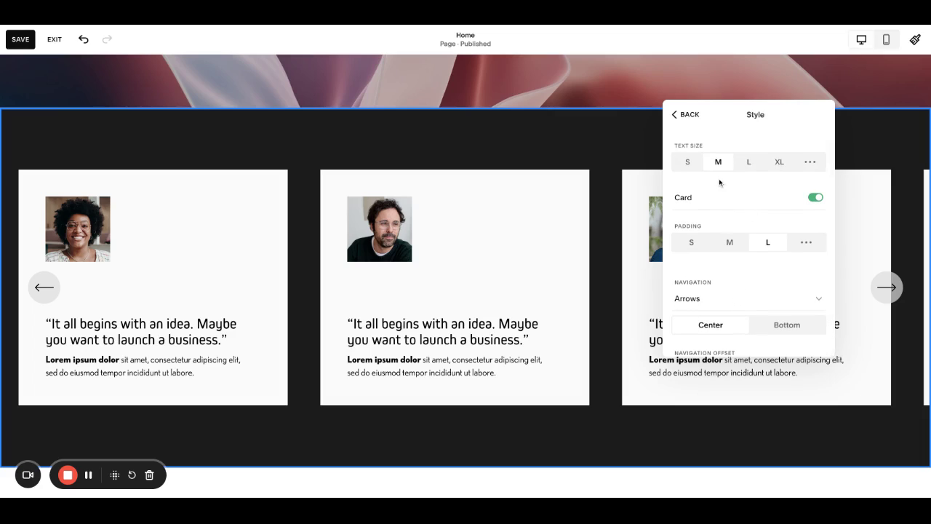
{"action": "left_click", "coordinate": [809, 163]}
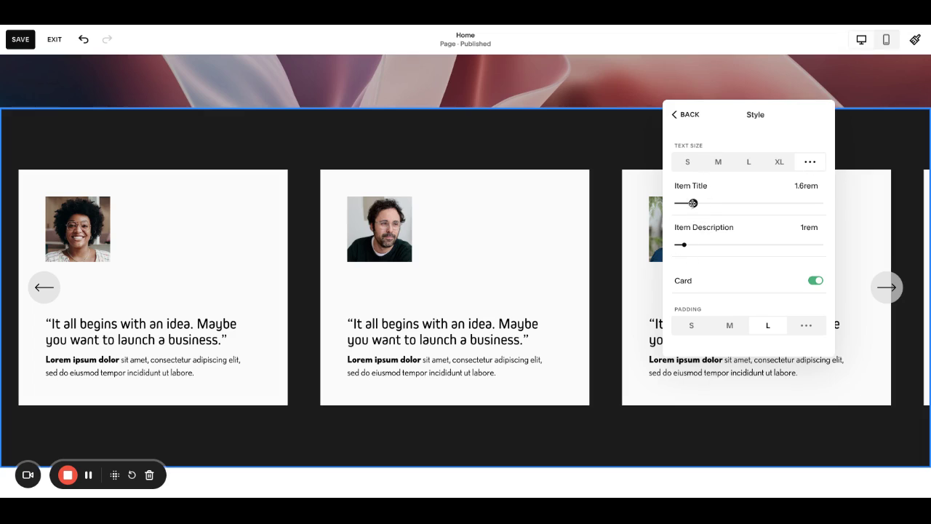
{"action": "left_click_drag", "start_coordinate": [693, 203], "coordinate": [692, 203]}
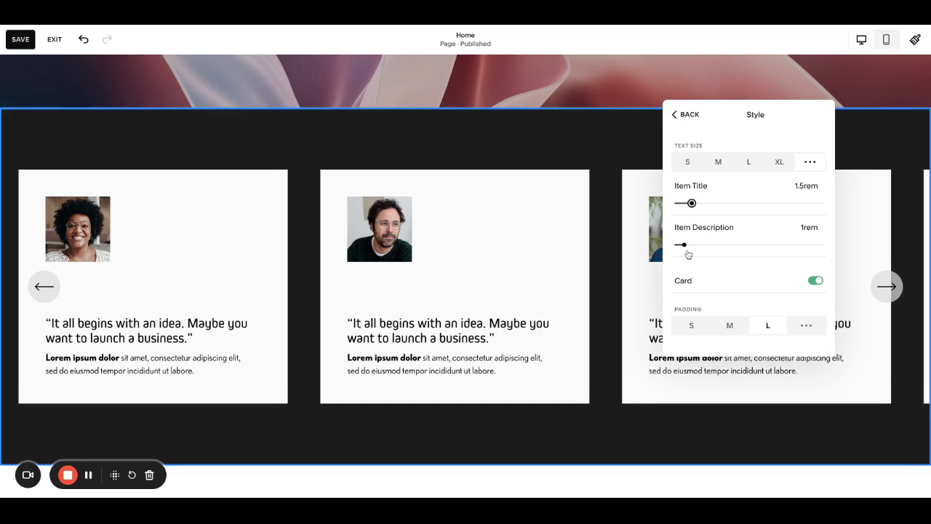
{"action": "left_click_drag", "start_coordinate": [684, 244], "coordinate": [686, 244]}
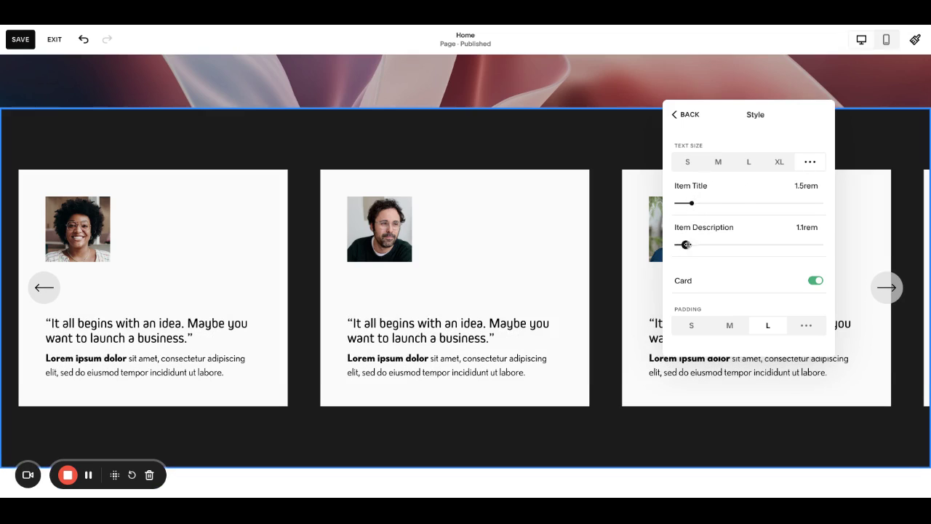
{"action": "scroll", "coordinate": [746, 260], "scroll_direction": "down", "scroll_amount": 1}
{"action": "left_click", "coordinate": [815, 246]}
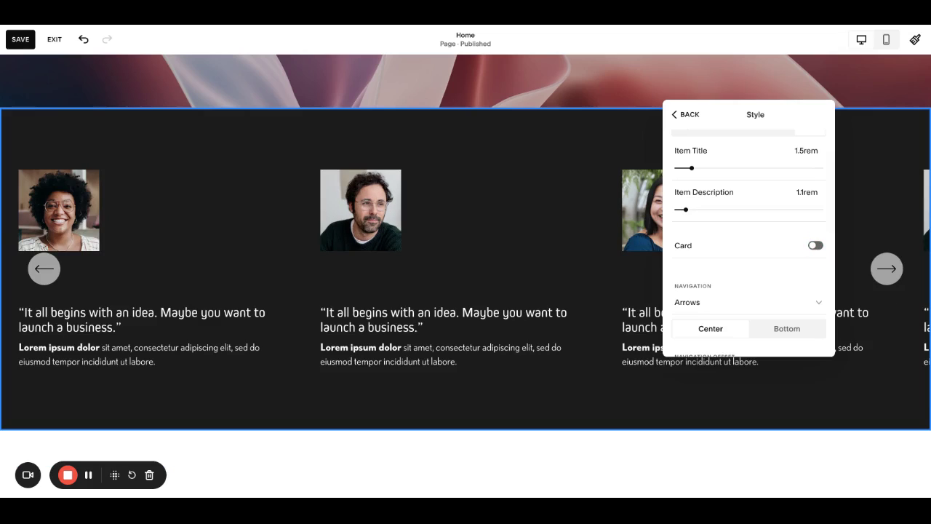
{"action": "left_click", "coordinate": [815, 245]}
{"action": "scroll", "coordinate": [749, 266], "scroll_direction": "down", "scroll_amount": 2}
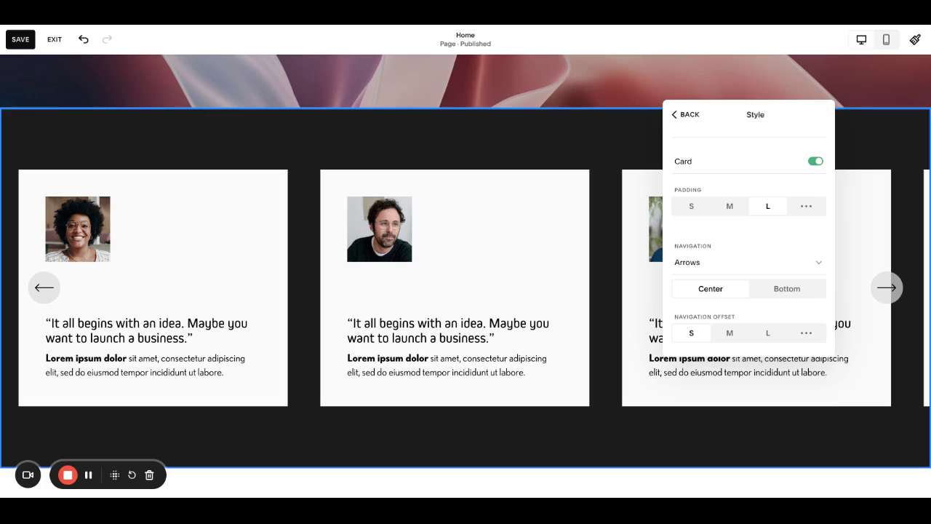
Step: Try other arrow offsets and Bottom placement, then keep Center navigation with an S offset
{"action": "left_click", "coordinate": [728, 333]}
{"action": "left_click", "coordinate": [769, 333]}
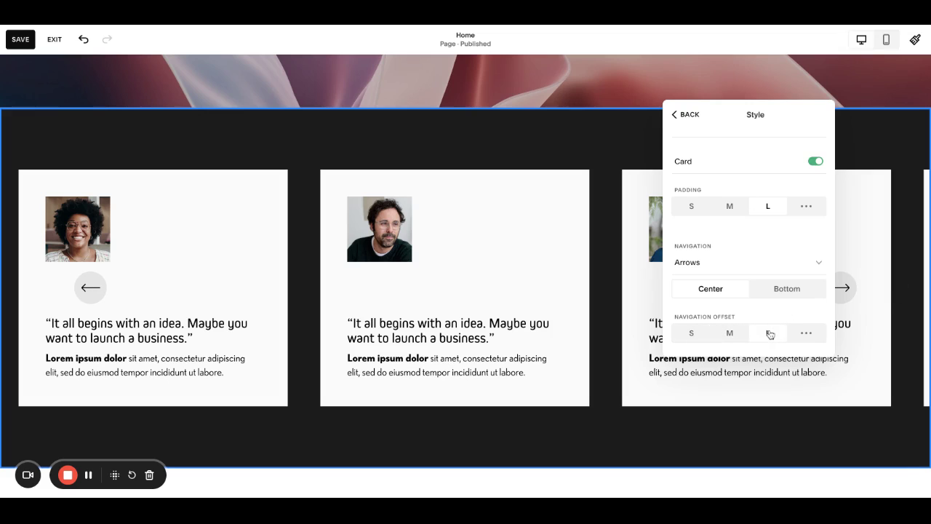
{"action": "left_click", "coordinate": [691, 333]}
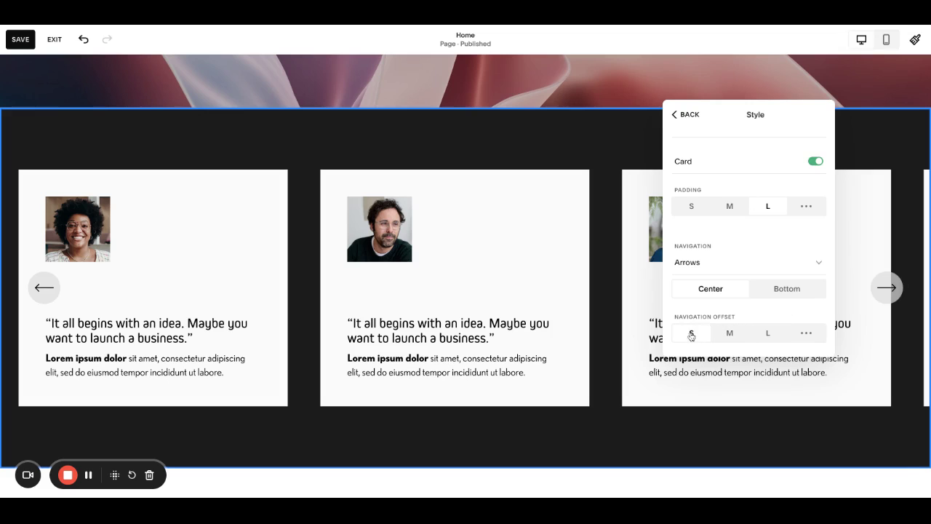
{"action": "left_click", "coordinate": [777, 288]}
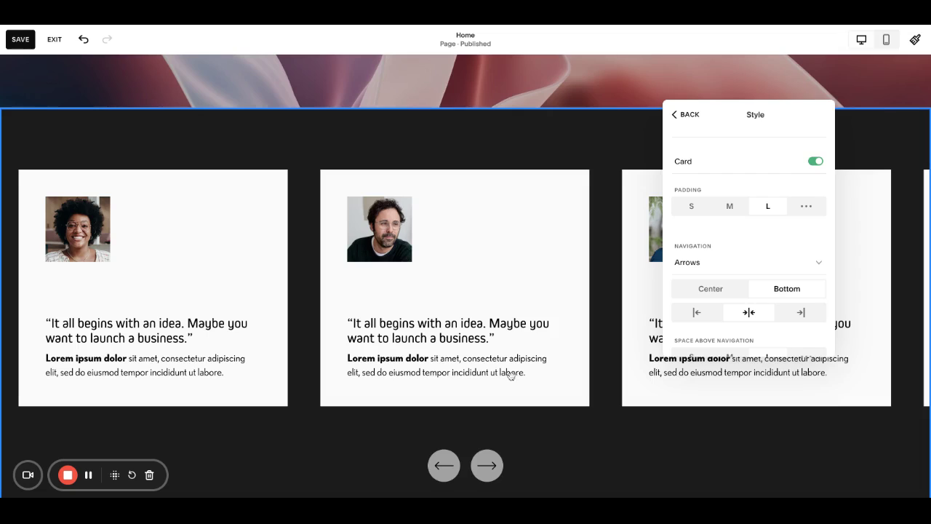
{"action": "scroll", "coordinate": [678, 343], "scroll_direction": "down", "scroll_amount": 1}
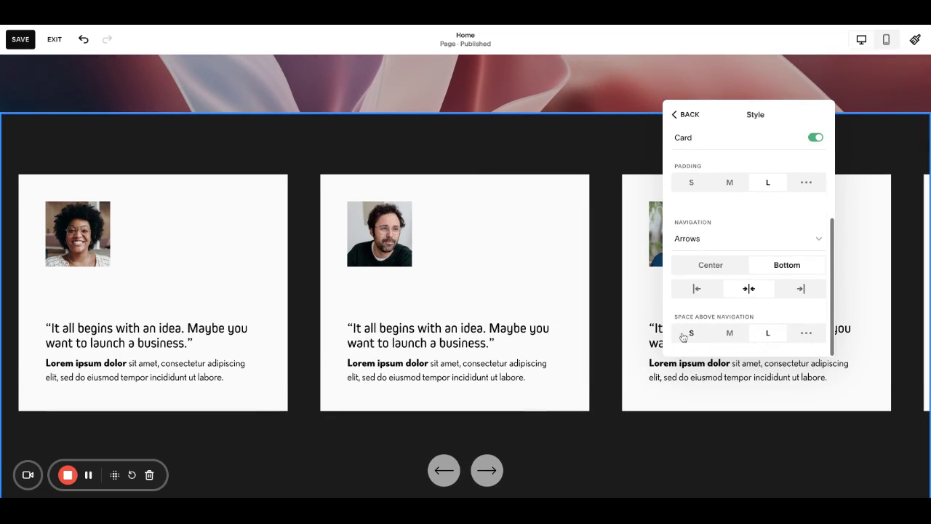
{"action": "left_click", "coordinate": [684, 335]}
{"action": "left_click", "coordinate": [728, 333]}
{"action": "left_click", "coordinate": [691, 332]}
{"action": "left_click", "coordinate": [708, 265]}
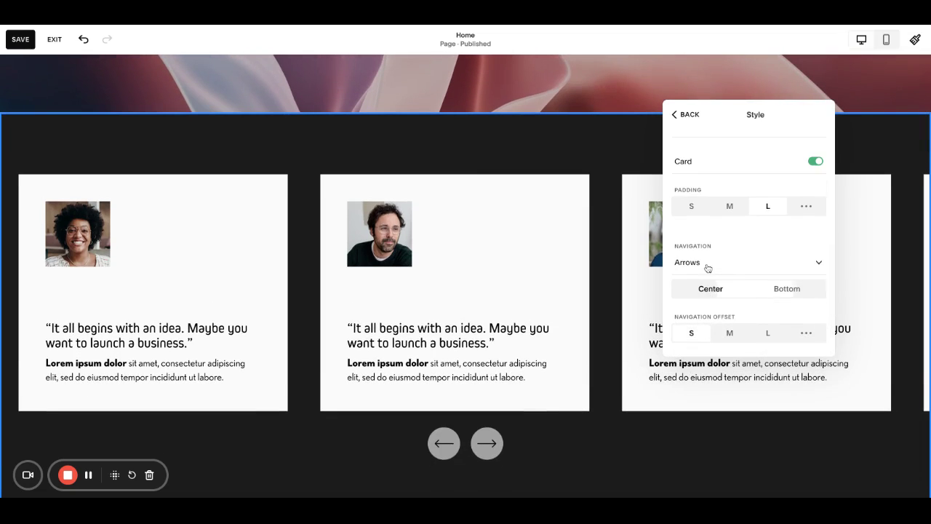
{"action": "scroll", "coordinate": [726, 313], "scroll_direction": "up", "scroll_amount": 4}
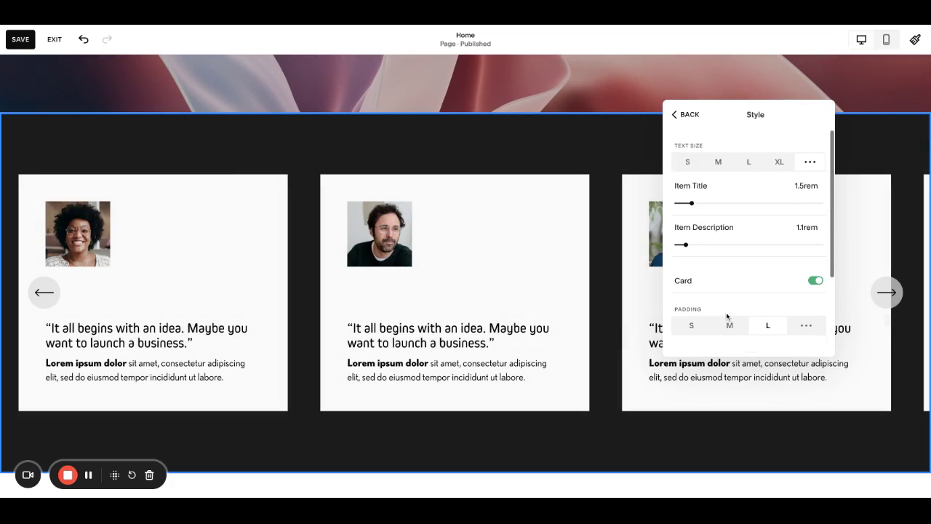
Step: Enlarge the testimonial photos to 34% width, keeping them left-aligned in the cards
{"action": "left_click", "coordinate": [689, 116]}
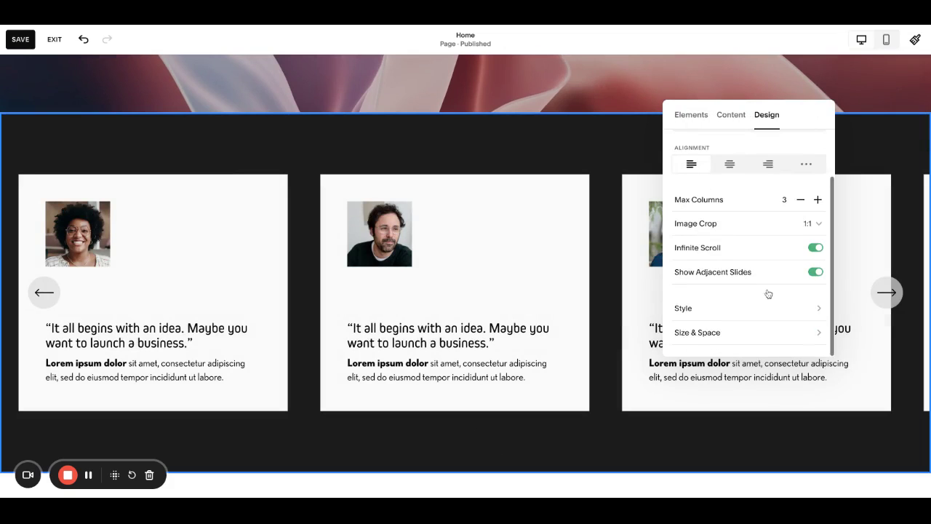
{"action": "left_click", "coordinate": [747, 332]}
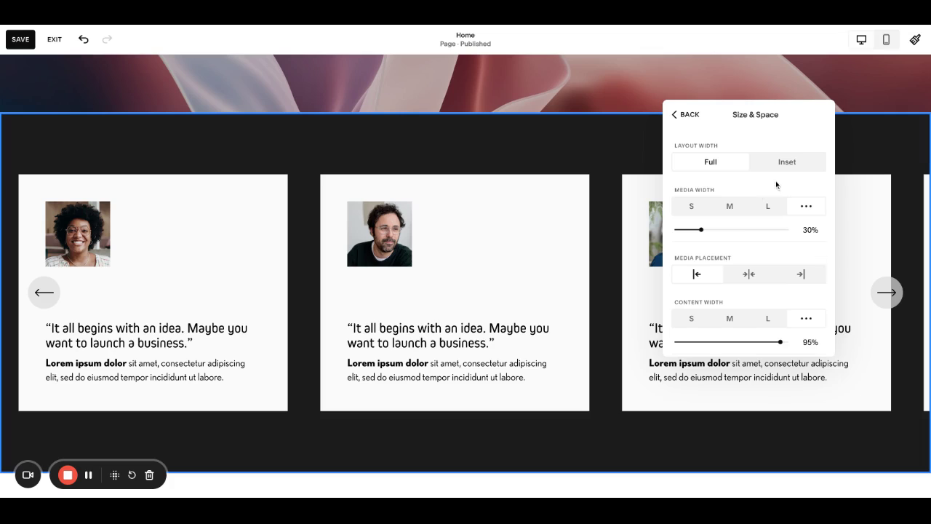
{"action": "scroll", "coordinate": [776, 181], "scroll_direction": "down", "scroll_amount": 5}
{"action": "scroll", "coordinate": [775, 181], "scroll_direction": "up", "scroll_amount": 5}
{"action": "left_click_drag", "start_coordinate": [701, 231], "coordinate": [706, 230]}
{"action": "scroll", "coordinate": [735, 231], "scroll_direction": "down", "scroll_amount": 2}
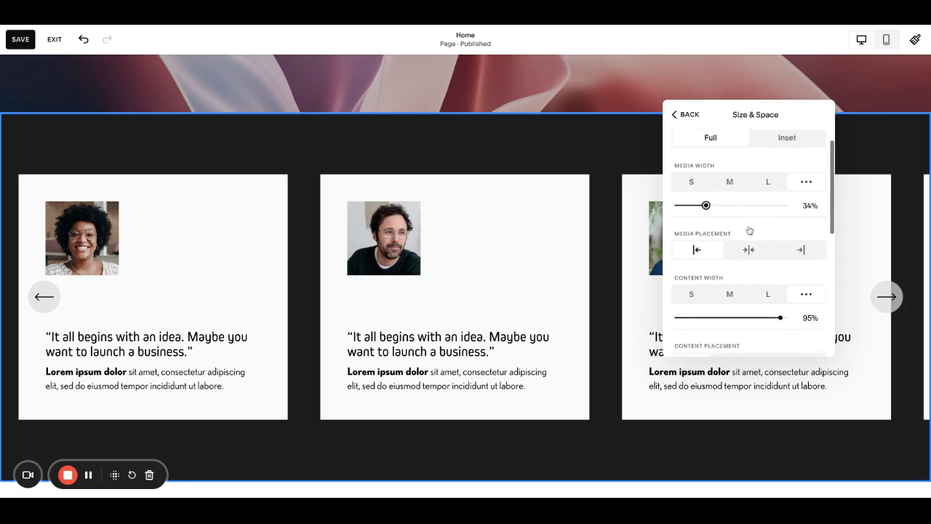
{"action": "left_click", "coordinate": [750, 210]}
{"action": "left_click", "coordinate": [709, 211]}
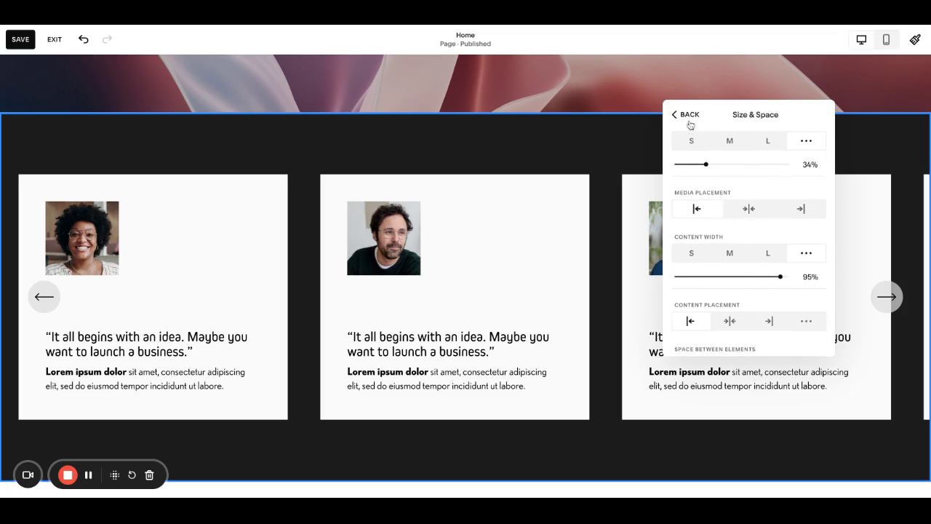
Step: Try centred text and centred photos, then return both to left alignment
{"action": "left_click", "coordinate": [686, 117]}
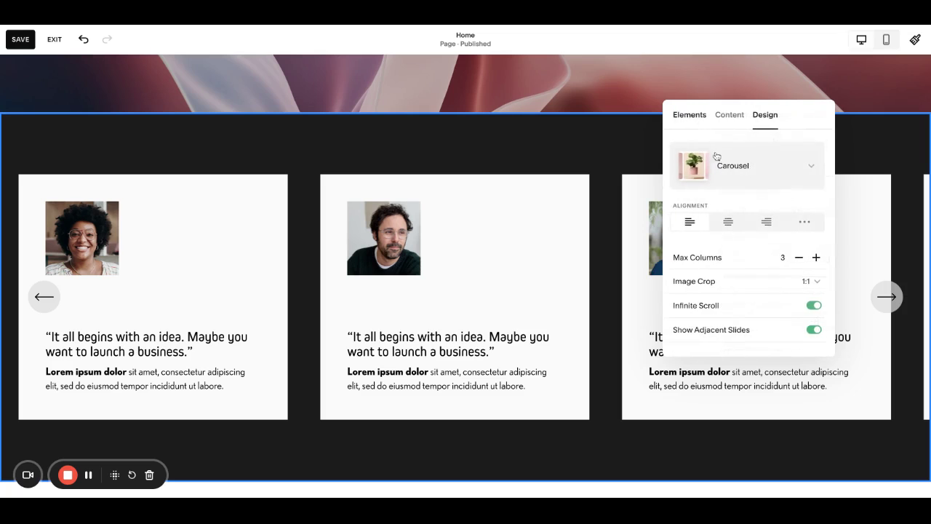
{"action": "left_click", "coordinate": [729, 222]}
{"action": "scroll", "coordinate": [765, 302], "scroll_direction": "down", "scroll_amount": 2}
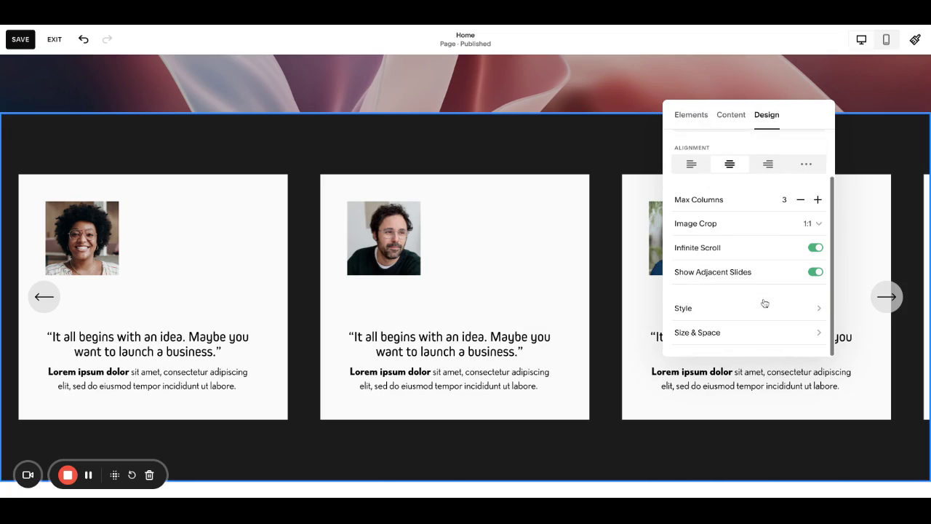
{"action": "left_click", "coordinate": [750, 329]}
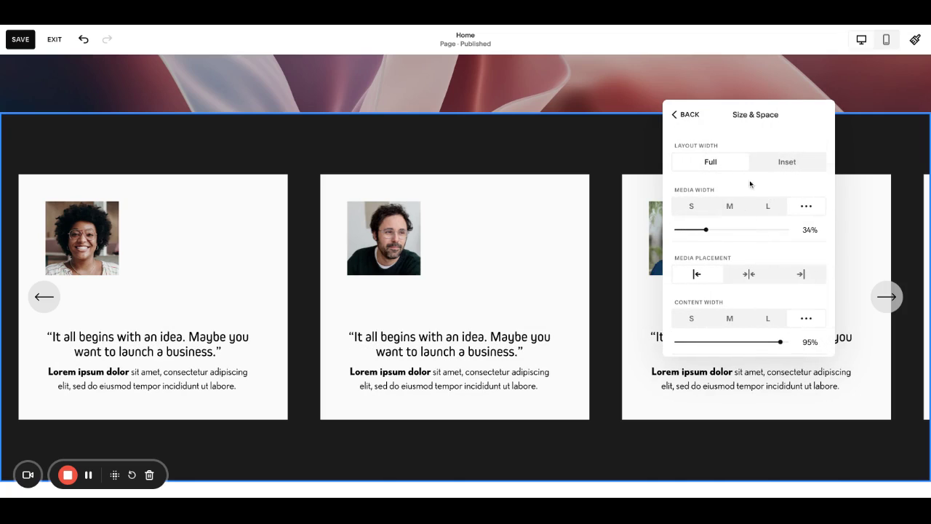
{"action": "left_click", "coordinate": [741, 276]}
{"action": "left_click", "coordinate": [696, 274]}
{"action": "left_click", "coordinate": [686, 114]}
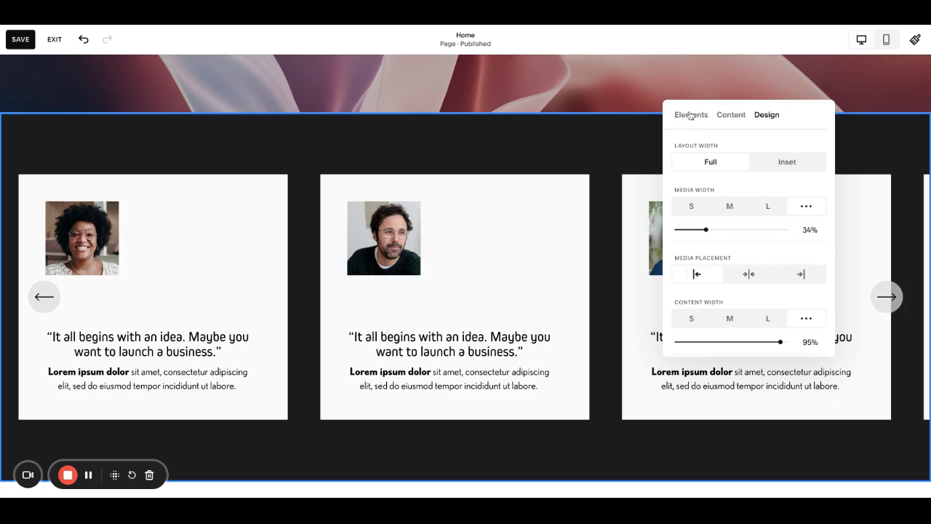
{"action": "scroll", "coordinate": [716, 303], "scroll_direction": "down", "scroll_amount": 2}
{"action": "left_click", "coordinate": [691, 163]}
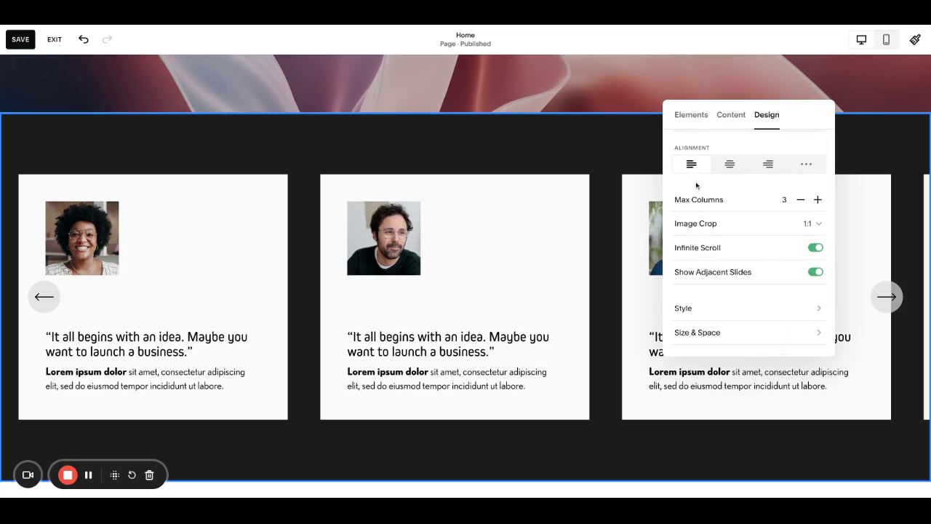
Step: Try a 76% card content width, then restore it to 95%
{"action": "left_click", "coordinate": [721, 332]}
{"action": "scroll", "coordinate": [746, 236], "scroll_direction": "down", "scroll_amount": 3}
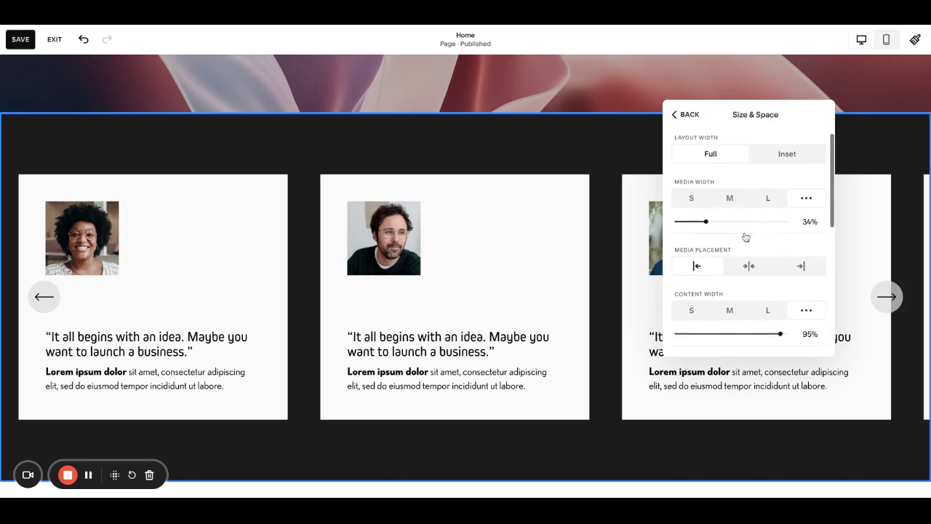
{"action": "scroll", "coordinate": [746, 236], "scroll_direction": "down", "scroll_amount": 1}
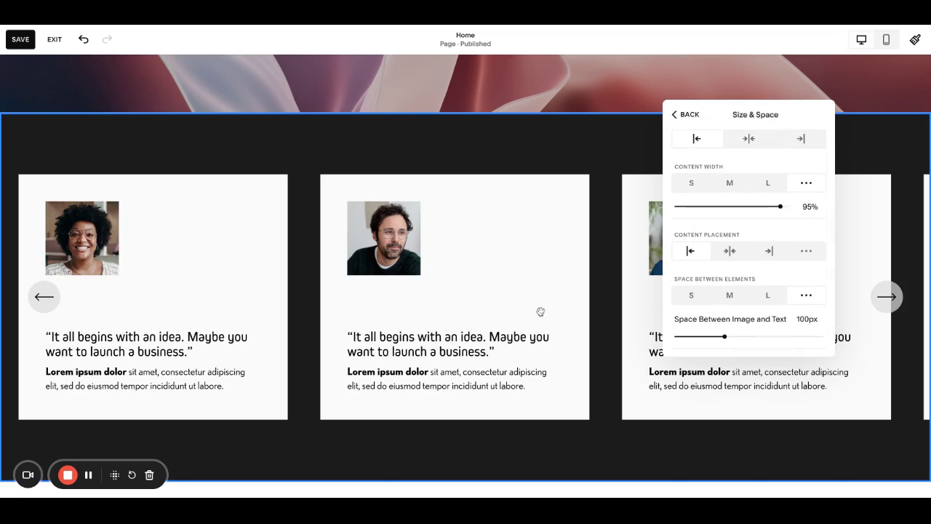
{"action": "left_click_drag", "start_coordinate": [780, 207], "coordinate": [757, 207]}
{"action": "left_click", "coordinate": [779, 206]}
Step: Try centre and right content placement, settling on left-placed card content
{"action": "scroll", "coordinate": [761, 248], "scroll_direction": "down", "scroll_amount": 2}
{"action": "left_click", "coordinate": [730, 191]}
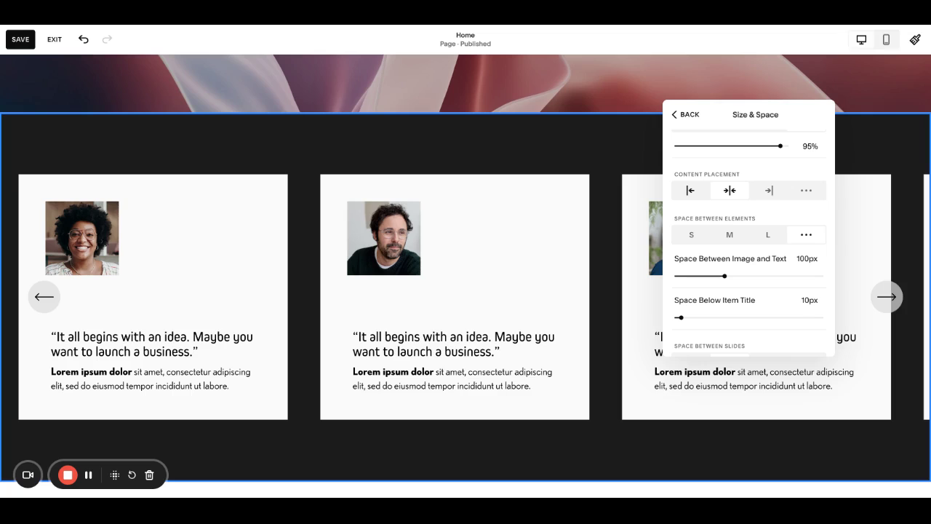
{"action": "left_click", "coordinate": [690, 191]}
{"action": "left_click", "coordinate": [730, 190]}
{"action": "left_click", "coordinate": [769, 190]}
{"action": "left_click", "coordinate": [691, 193]}
{"action": "left_click", "coordinate": [730, 193]}
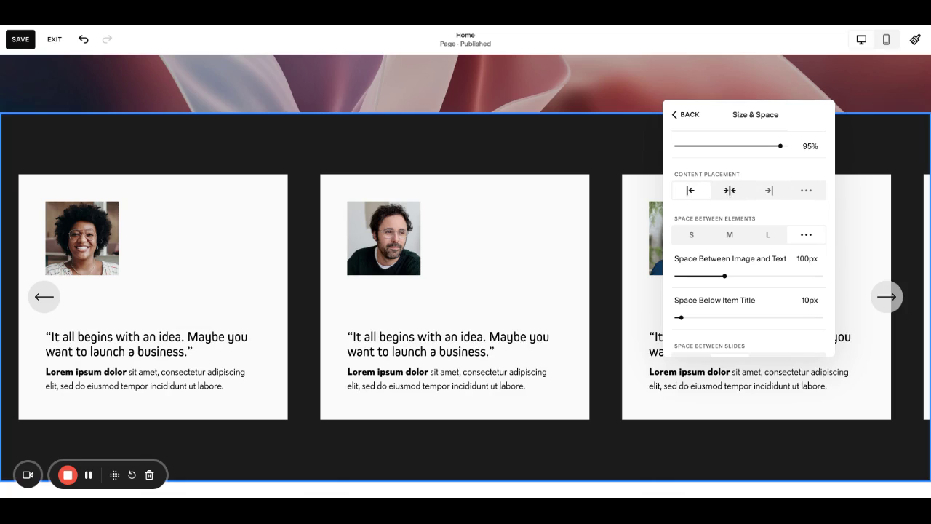
{"action": "left_click", "coordinate": [730, 188]}
{"action": "left_click", "coordinate": [705, 196]}
Step: Set 37px between each photo and its quote and 24px below the quote
{"action": "scroll", "coordinate": [759, 214], "scroll_direction": "down", "scroll_amount": 2}
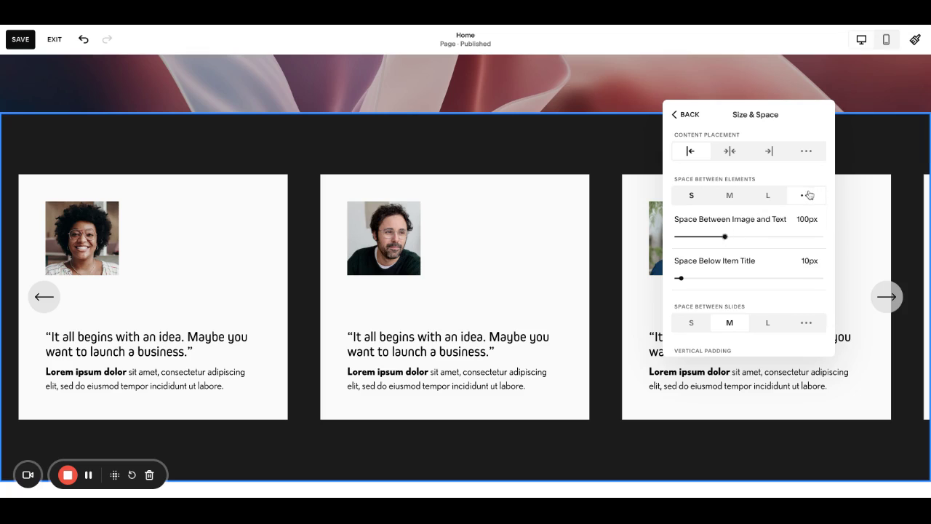
{"action": "left_click_drag", "start_coordinate": [724, 237], "coordinate": [694, 236]}
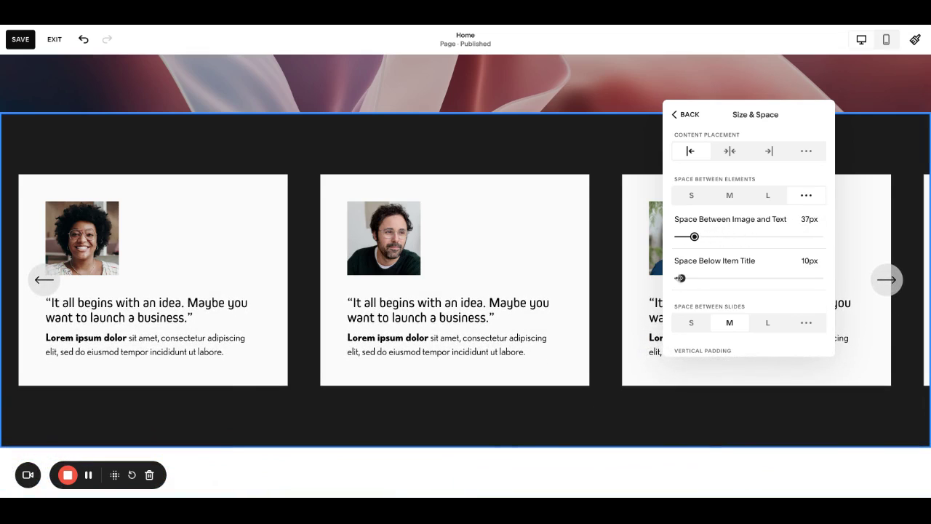
{"action": "left_click_drag", "start_coordinate": [680, 278], "coordinate": [687, 278]}
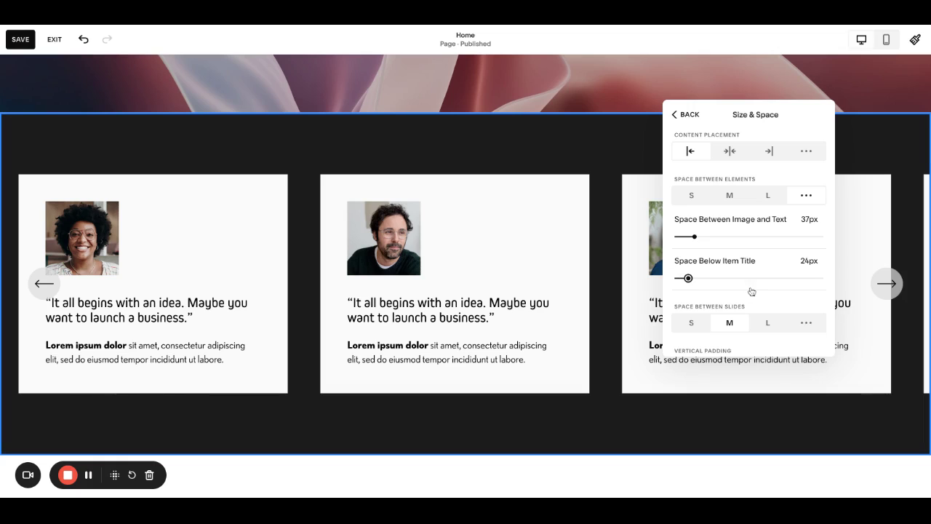
Step: Set Space Between Slides and Vertical Padding to S and stretch cards to equal height
{"action": "scroll", "coordinate": [754, 254], "scroll_direction": "down", "scroll_amount": 1}
{"action": "scroll", "coordinate": [755, 254], "scroll_direction": "down", "scroll_amount": 3}
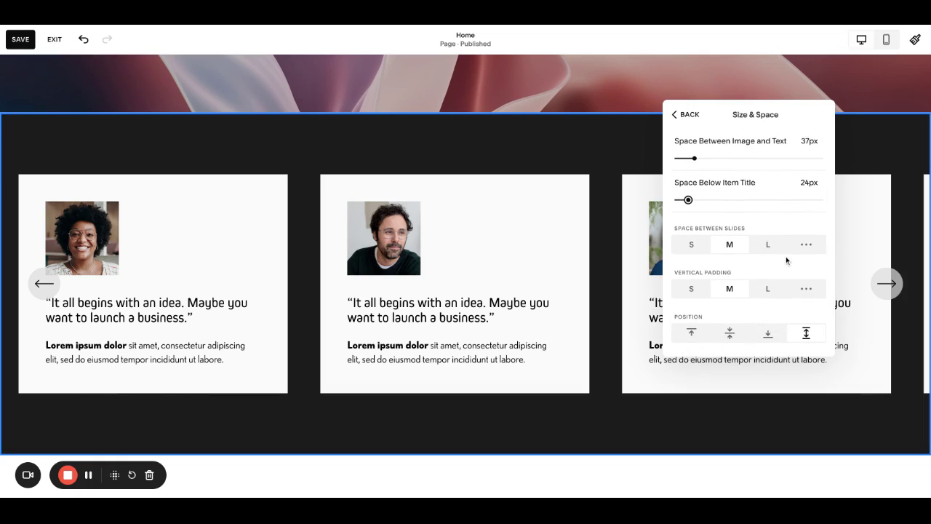
{"action": "left_click", "coordinate": [704, 248]}
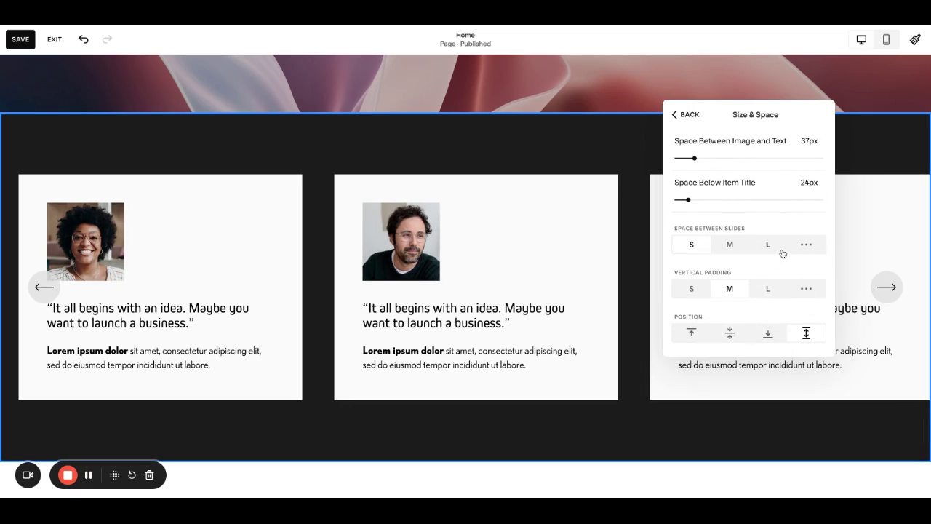
{"action": "left_click", "coordinate": [691, 289]}
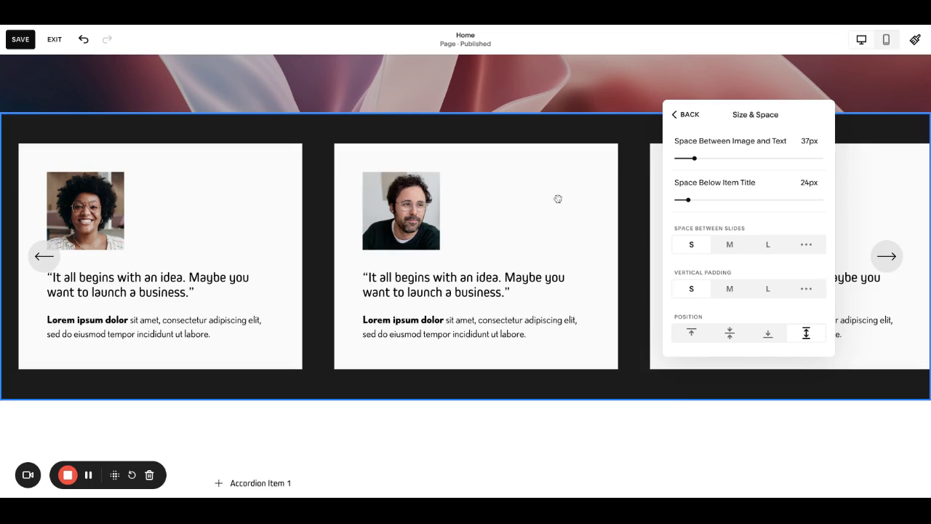
{"action": "scroll", "coordinate": [598, 289], "scroll_direction": "up", "scroll_amount": 1}
{"action": "scroll", "coordinate": [598, 290], "scroll_direction": "down", "scroll_amount": 1}
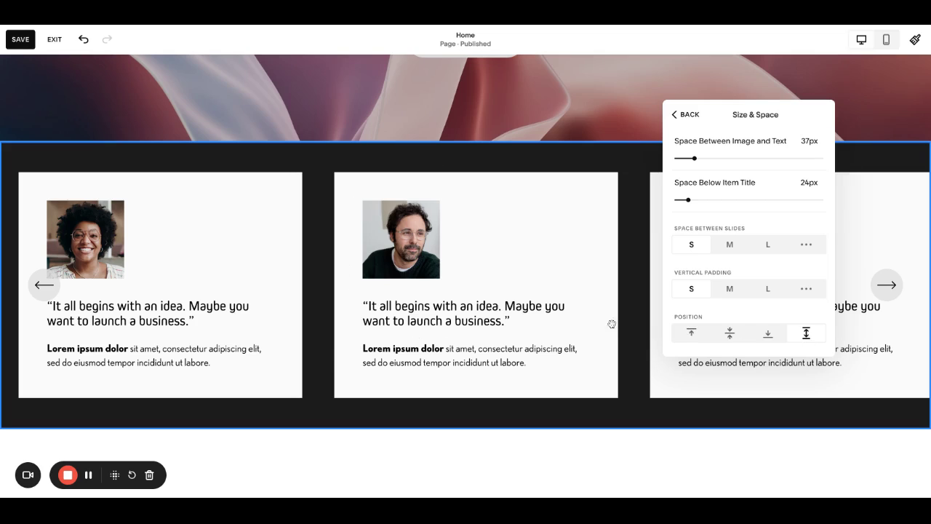
{"action": "left_click", "coordinate": [729, 332]}
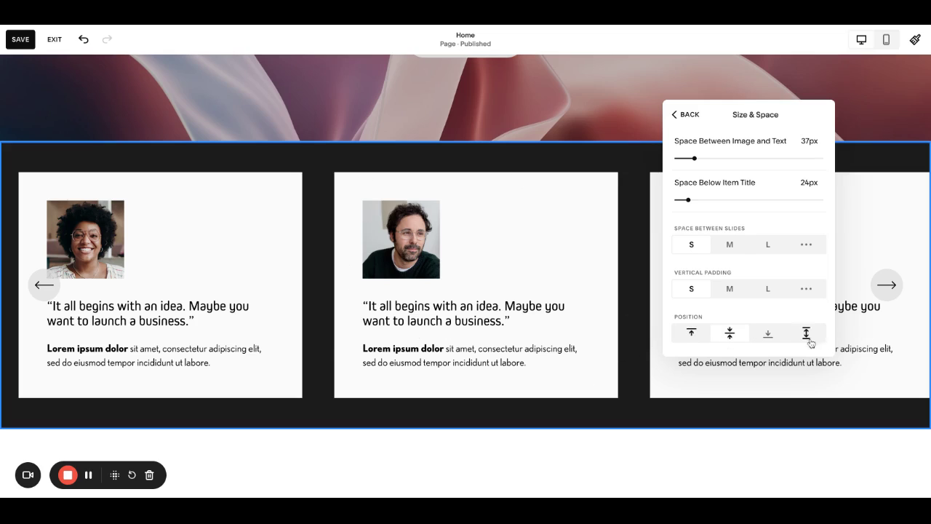
{"action": "left_click", "coordinate": [806, 334]}
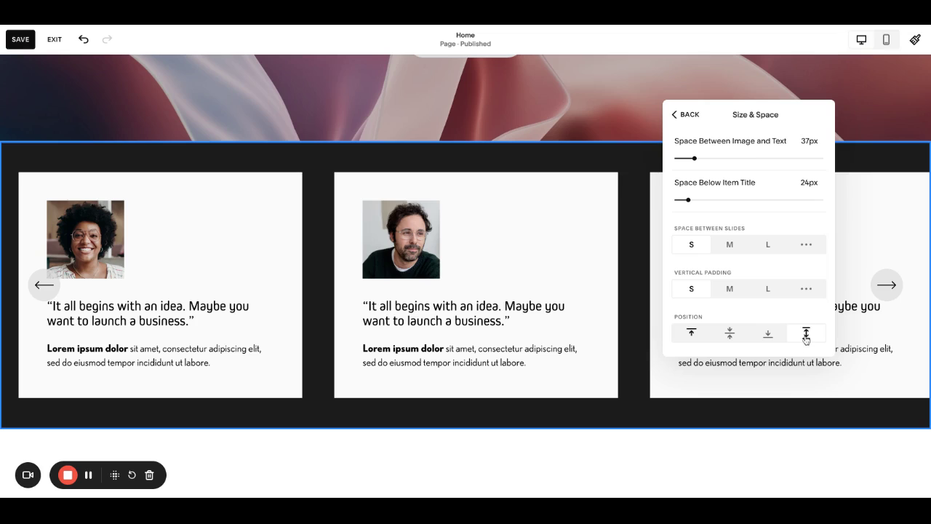
Step: Save the Home page edits, exit the editor, and open Website Tools > Custom CSS
{"action": "left_click", "coordinate": [690, 117]}
{"action": "left_click", "coordinate": [623, 155]}
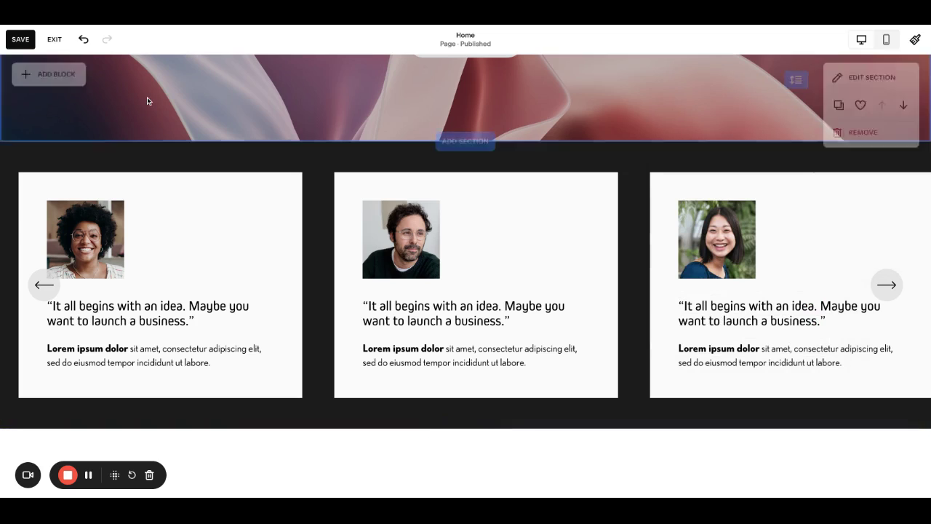
{"action": "left_click", "coordinate": [20, 40]}
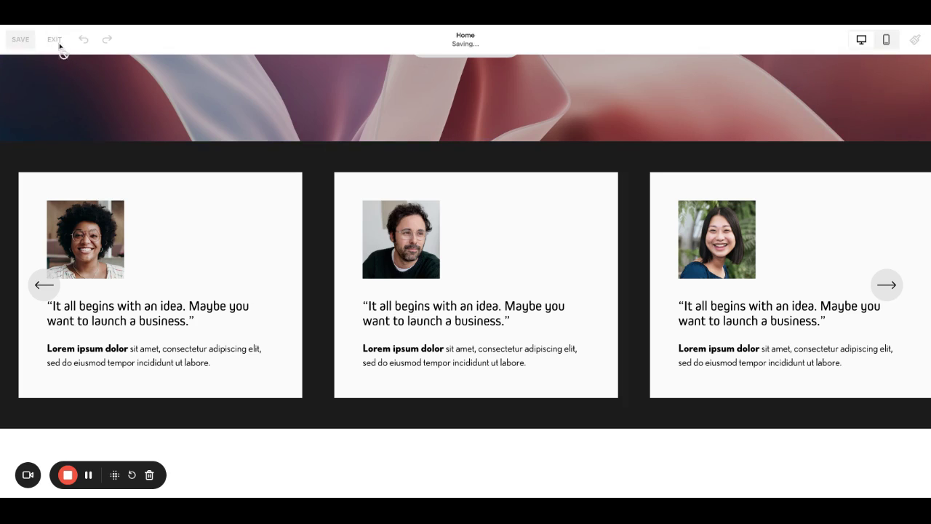
{"action": "left_click", "coordinate": [55, 40]}
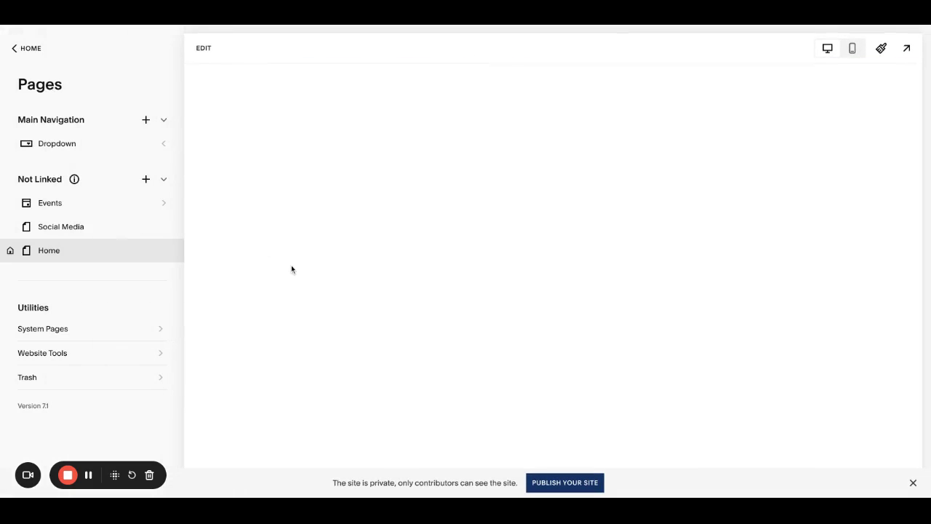
{"action": "left_click", "coordinate": [119, 355]}
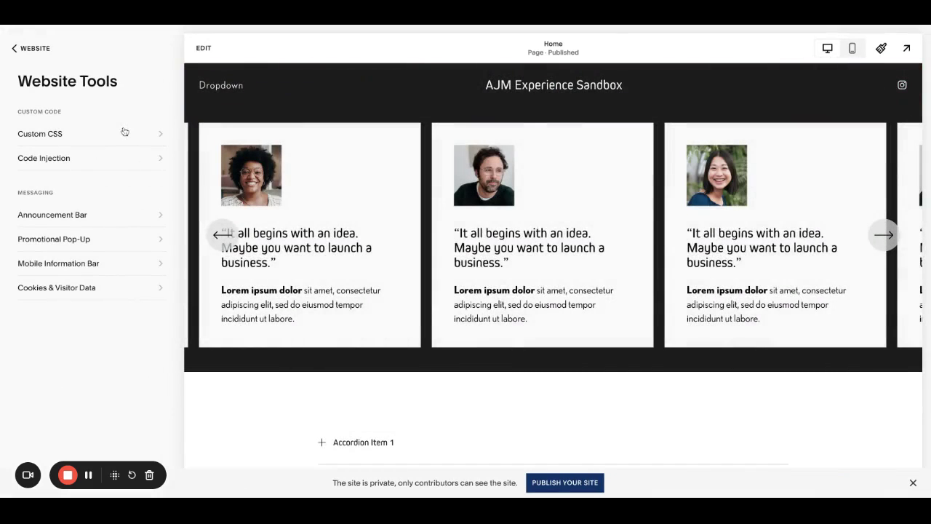
{"action": "left_click", "coordinate": [123, 133]}
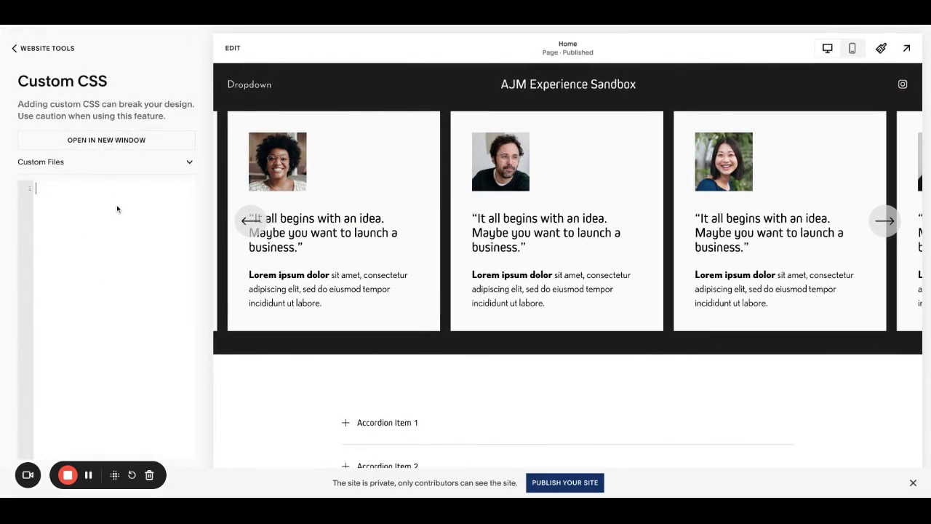
Step: Paste the prepared testimonial card CSS and delete its blank lines
{"action": "type", "text": "// ADD BORDER AND ROUND CORNERS // .user-items-list-carousel .list-item {  border: 3px solid #7cccbd;  border-radius: 12px !important;  }  // CHANGE BOLD DESCRIPTION COLOR // .user-items-list-carousel .list-item-content__description b, strong {  color: #7cccbd;  }"}
{"action": "left_click", "coordinate": [107, 211]}
{"action": "key", "text": "BackSpace"}
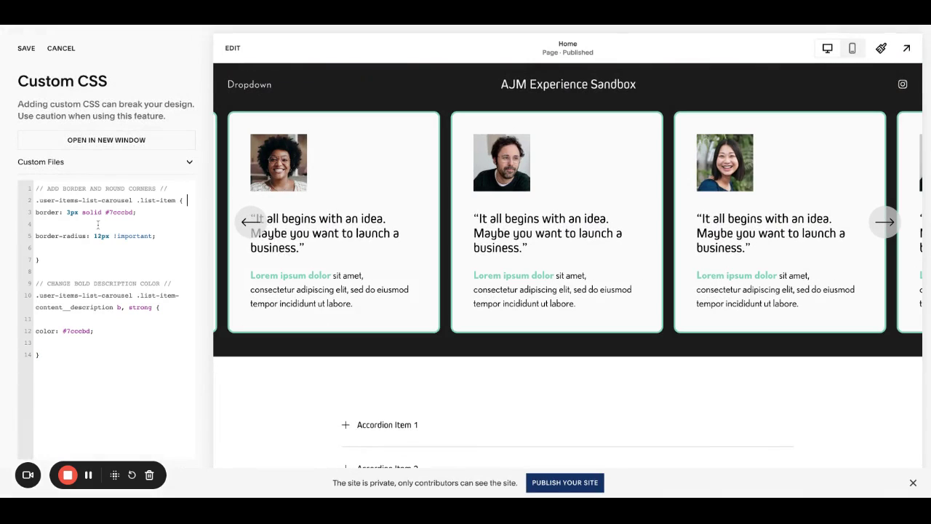
{"action": "key", "text": "BackSpace"}
{"action": "key", "text": "Down"}
{"action": "key", "text": "Down"}
{"action": "key", "text": "BackSpace"}
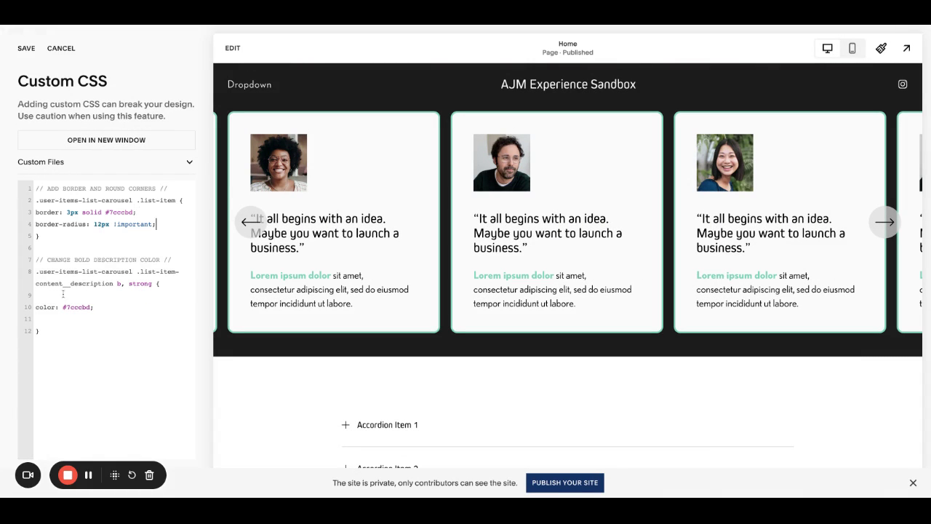
{"action": "left_click", "coordinate": [63, 294]}
{"action": "key", "text": "BackSpace"}
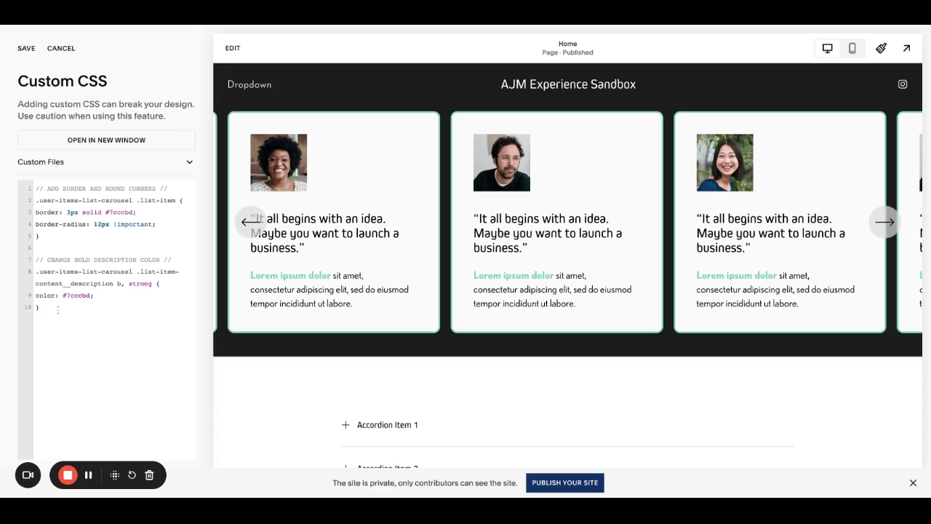
Step: Highlight the comment, first rule, border declaration and 'solid' to explain the CSS
{"action": "left_click", "coordinate": [13, 191]}
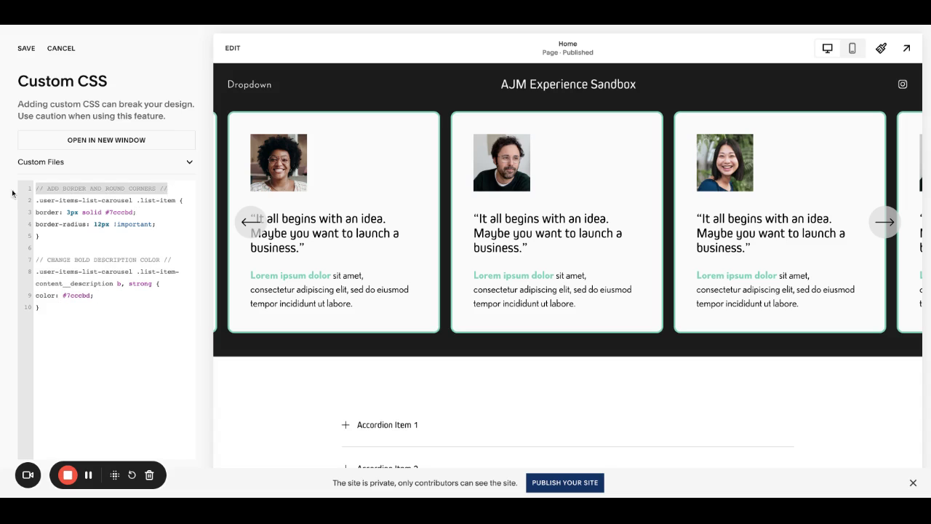
{"action": "left_click", "coordinate": [133, 196]}
{"action": "key", "text": "shift+Up"}
{"action": "key", "text": "shift+Up"}
{"action": "key", "text": "shift+Up"}
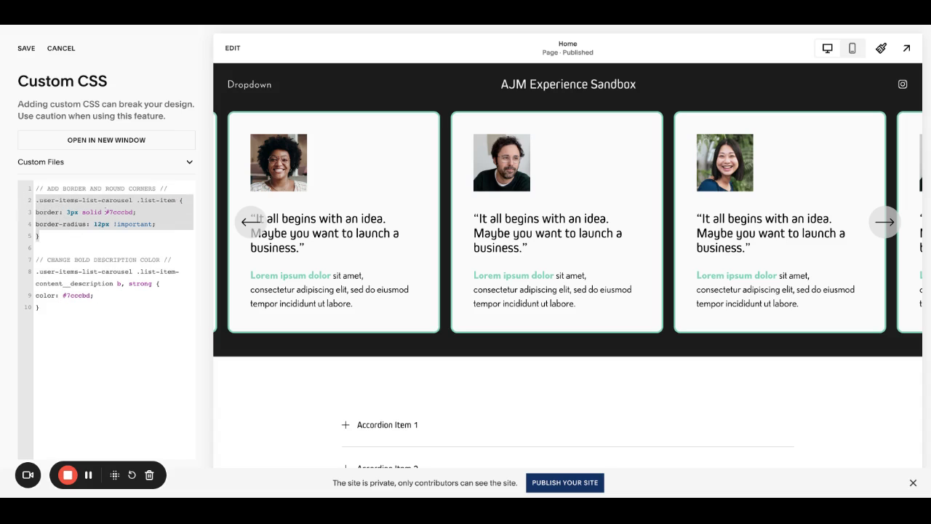
{"action": "left_click", "coordinate": [105, 212]}
{"action": "left_click_drag", "start_coordinate": [148, 208], "coordinate": [28, 214]}
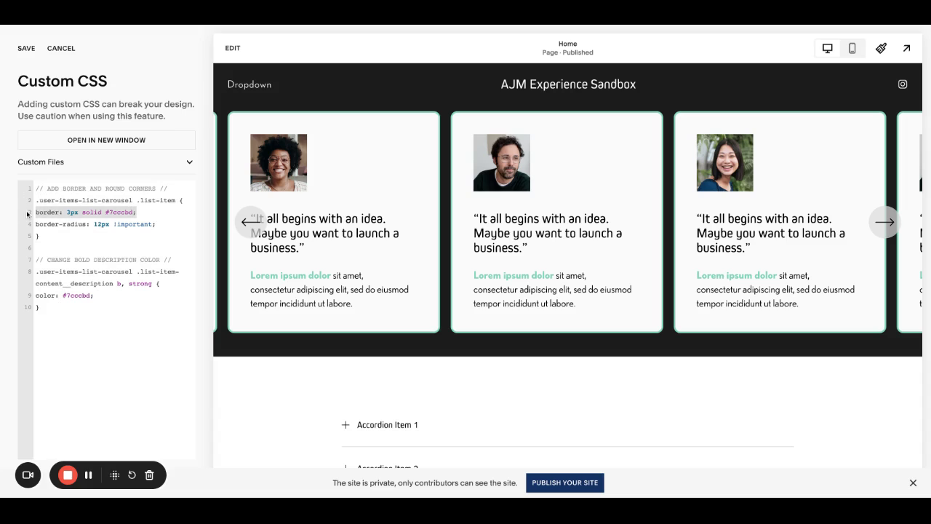
{"action": "left_click", "coordinate": [69, 212]}
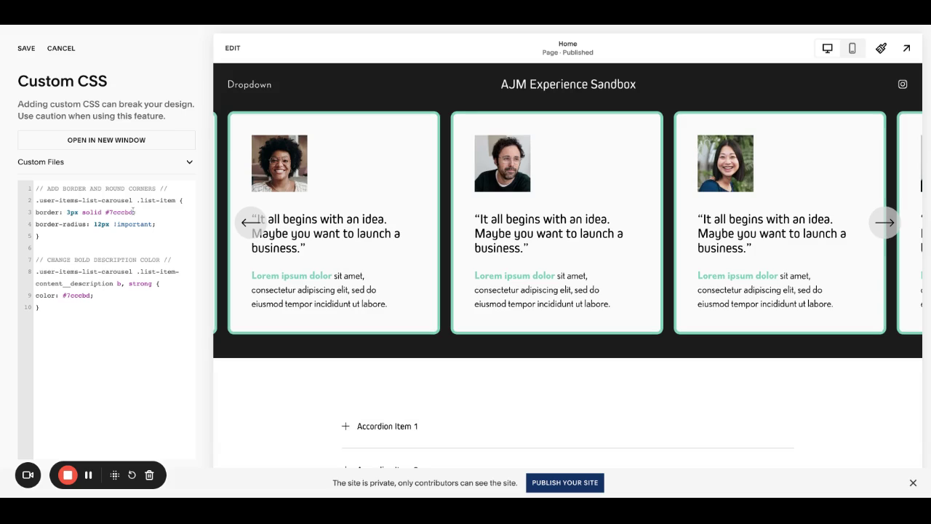
{"action": "key", "text": "shift+Left"}
{"action": "key", "text": "shift+Left"}
{"action": "key", "text": "shift+Left"}
{"action": "key", "text": "shift+Left"}
{"action": "key", "text": "shift+Left"}
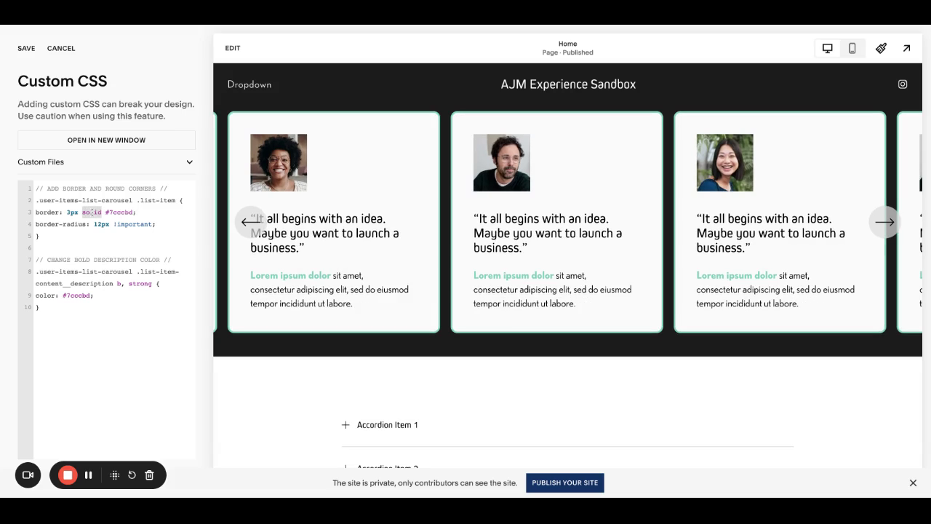
{"action": "left_click", "coordinate": [92, 212]}
{"action": "double_click", "coordinate": [132, 212]}
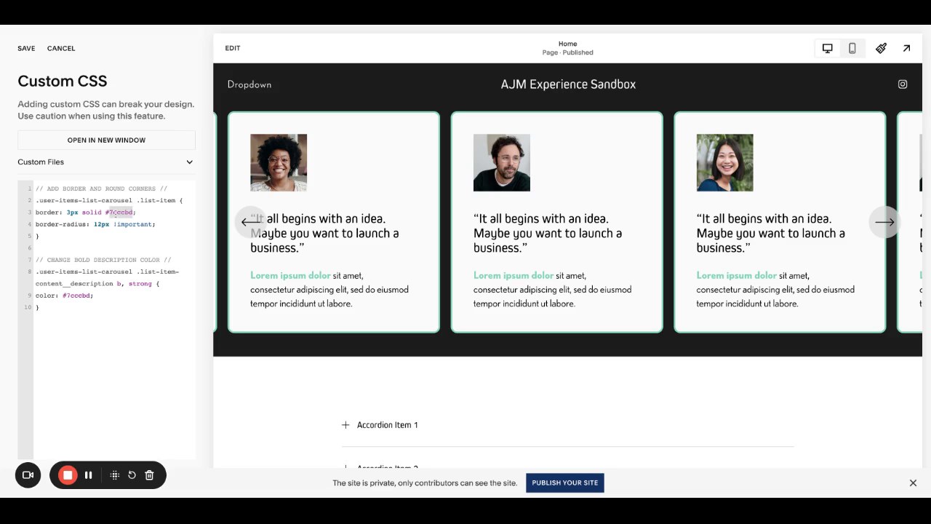
{"action": "left_click", "coordinate": [117, 211]}
{"action": "key", "text": "Down"}
{"action": "double_click", "coordinate": [102, 223]}
{"action": "type", "text": "20px"}
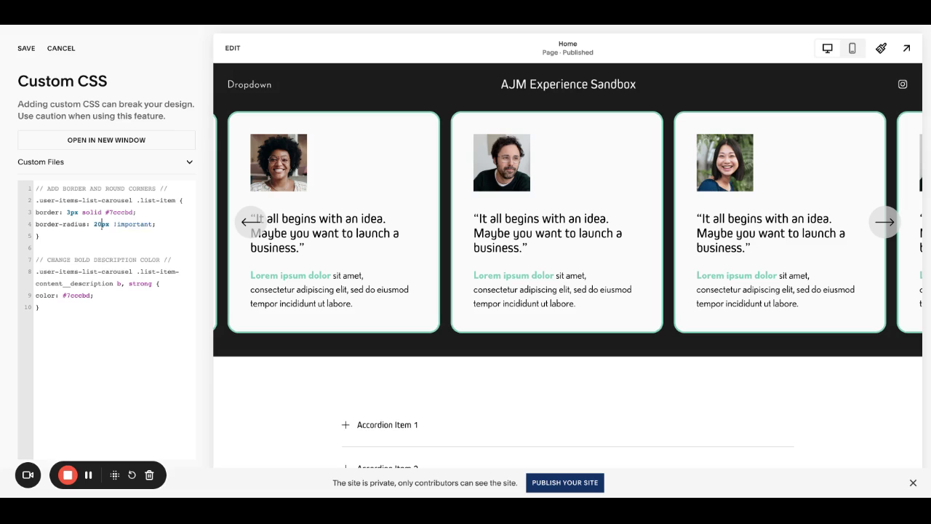
{"action": "double_click", "coordinate": [101, 224]}
{"action": "type", "text": "5px"}
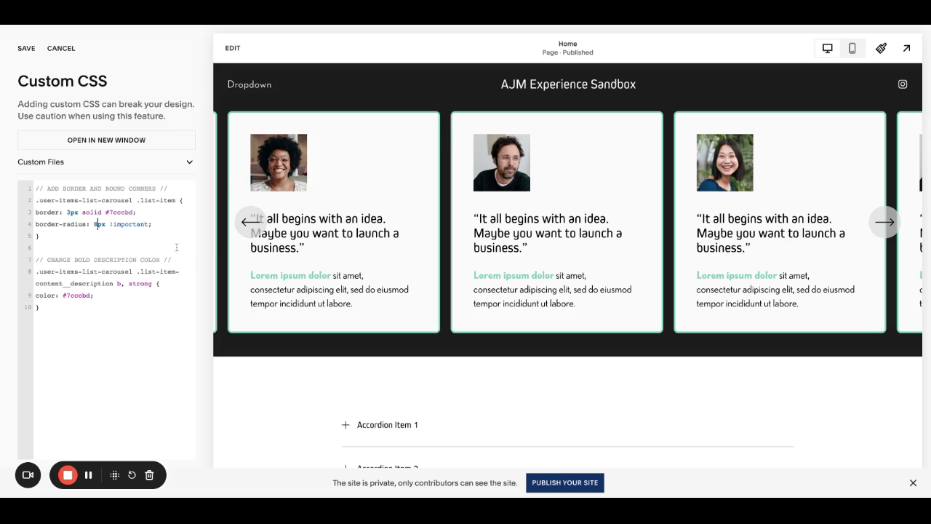
{"action": "key", "text": "BackSpace"}
{"action": "type", "text": "12"}
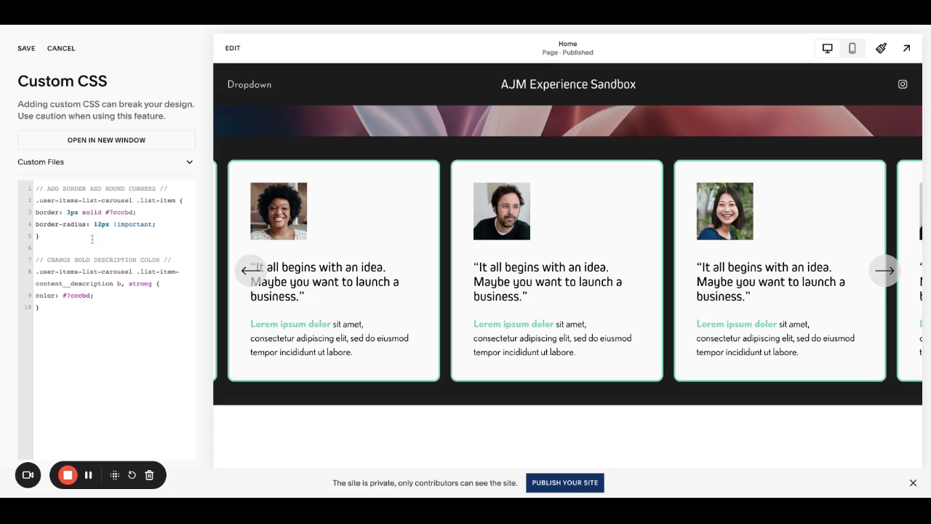
{"action": "left_click_drag", "start_coordinate": [151, 210], "coordinate": [0, 218]}
{"action": "key", "text": "BackSpace"}
{"action": "key", "text": "ctrl+z"}
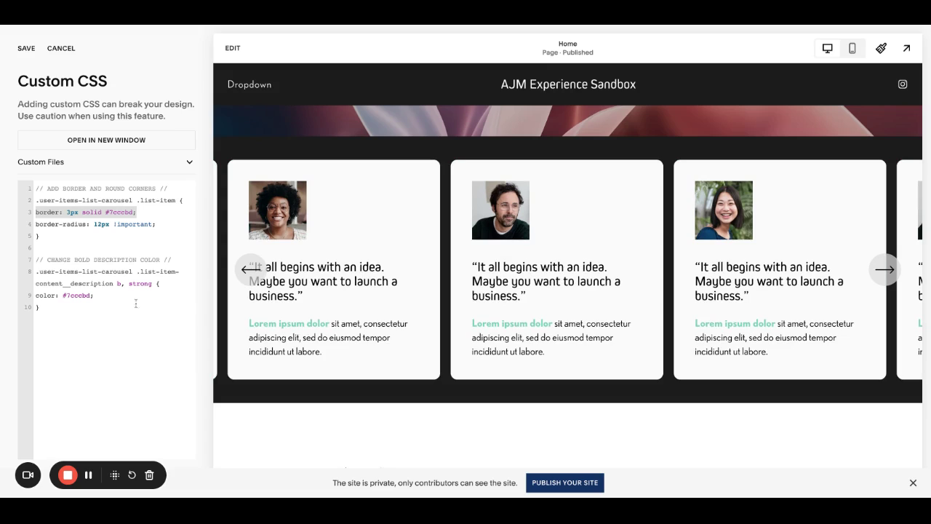
{"action": "left_click", "coordinate": [131, 304]}
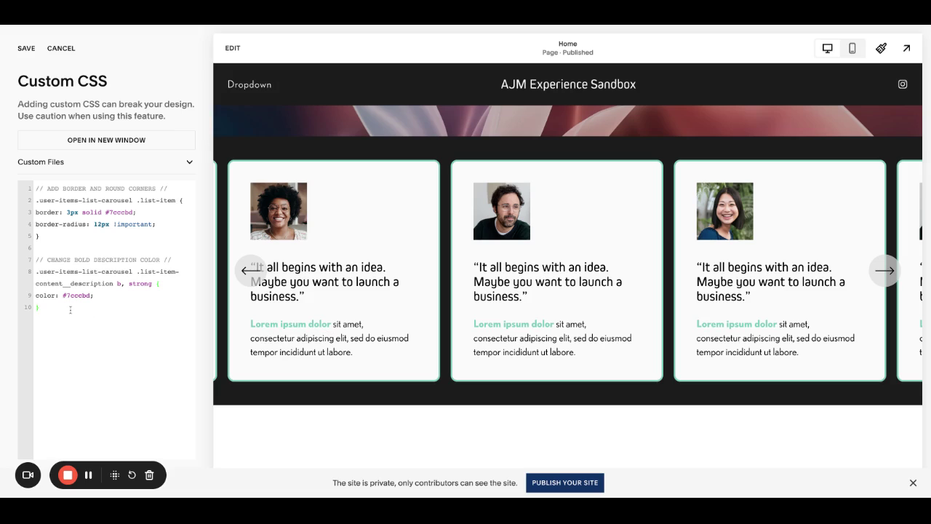
{"action": "key", "text": "shift+Up"}
{"action": "key", "text": "shift+Up"}
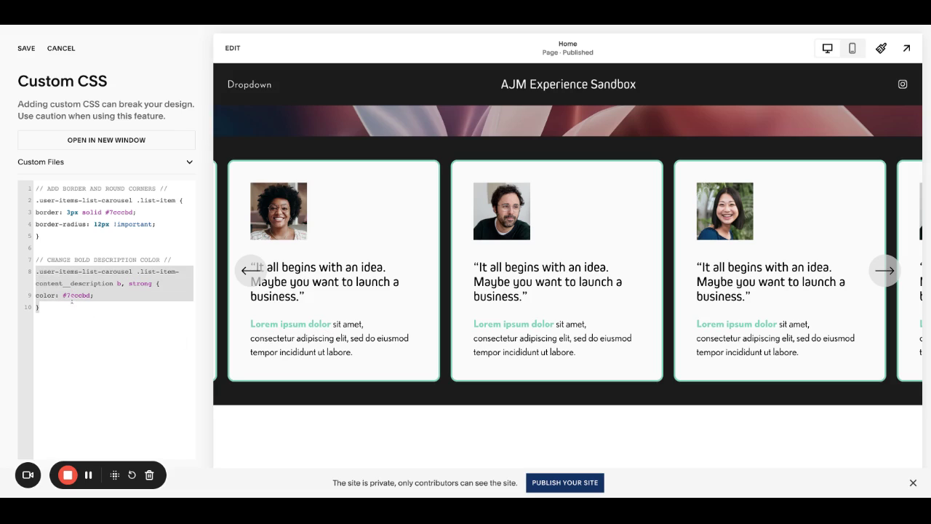
{"action": "left_click", "coordinate": [79, 307]}
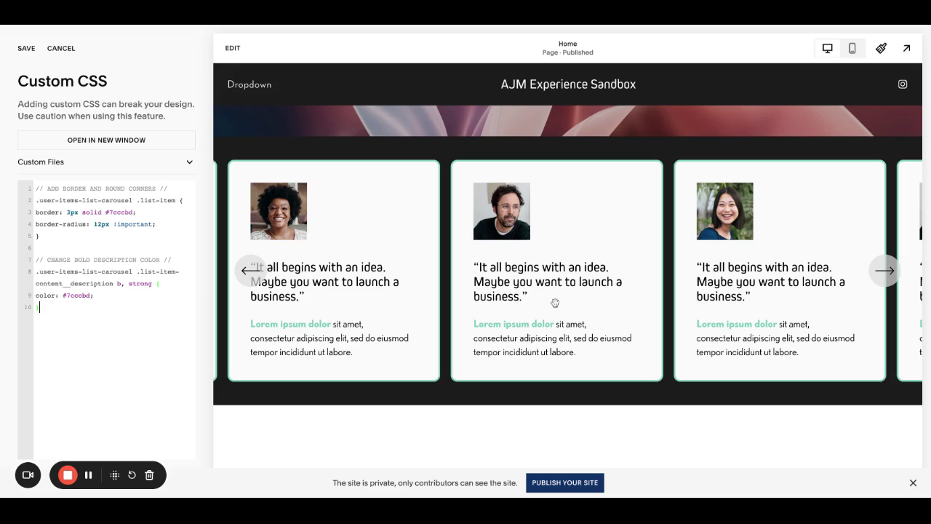
{"action": "left_click_drag", "start_coordinate": [99, 342], "coordinate": [2, 172]}
{"action": "key", "text": "BackSpace"}
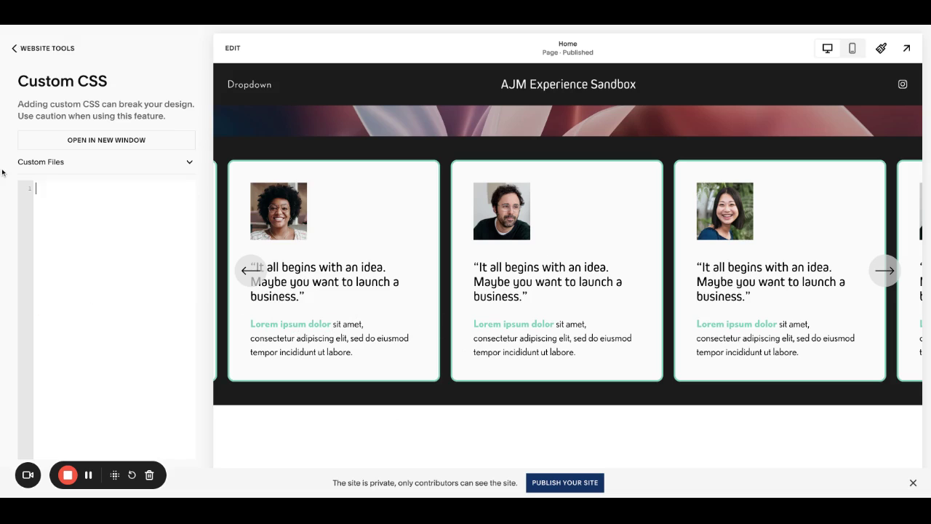
{"action": "key", "text": "ctrl+z"}
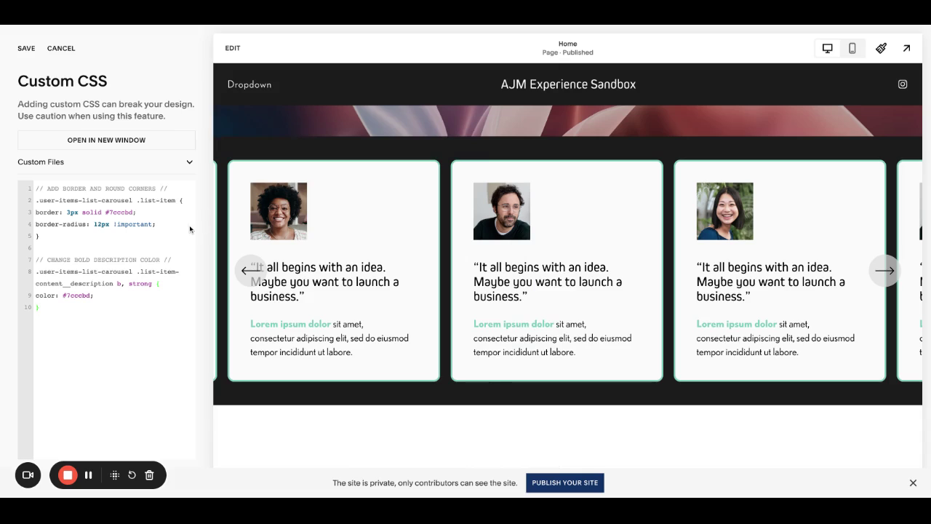
{"action": "left_click", "coordinate": [36, 271]}
{"action": "type", "text": "section[data-section-id=\"65bae5202a5ec92e8cbde0fc\"]"}
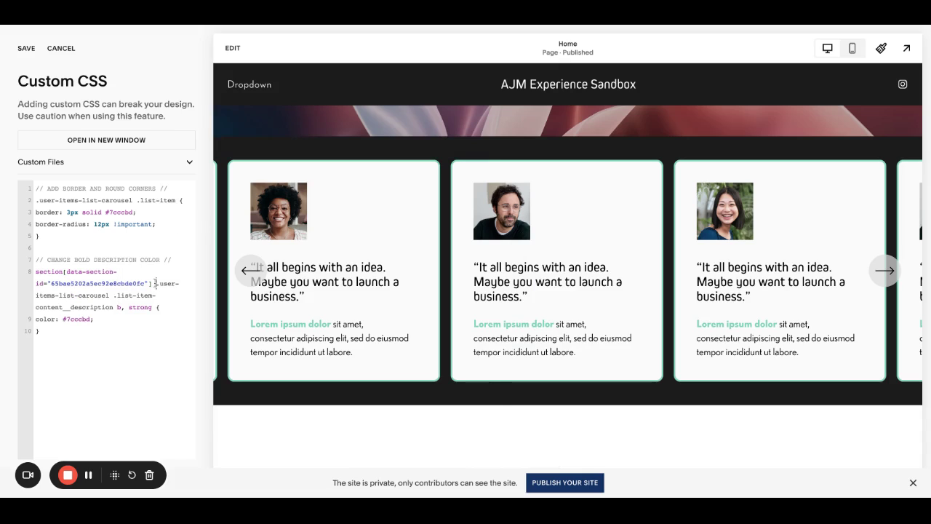
{"action": "left_click_drag", "start_coordinate": [155, 283], "coordinate": [29, 274]}
{"action": "key", "text": "BackSpace"}
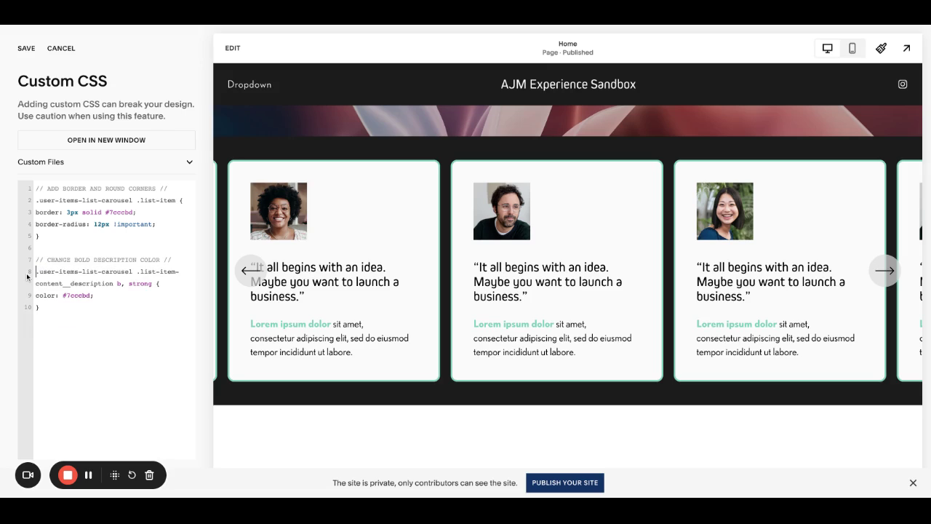